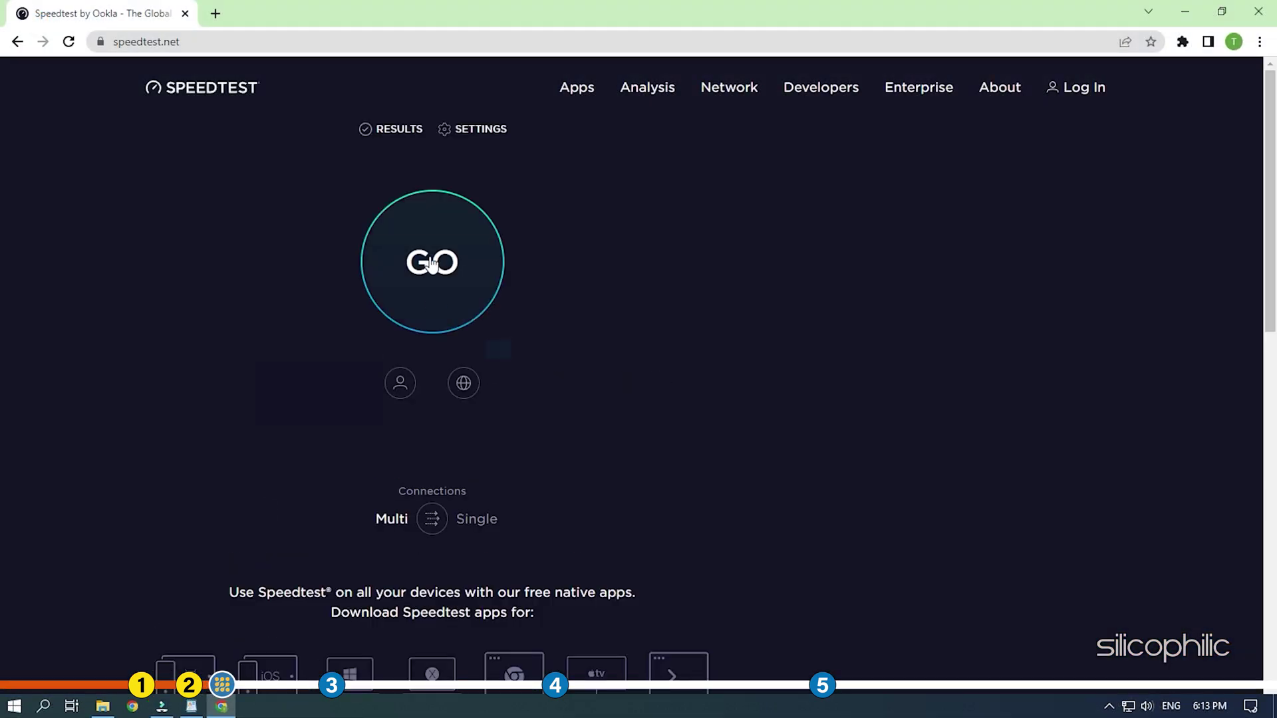
Start the Speedtest by Ookla test with the GO button to measure connection speed
click(432, 262)
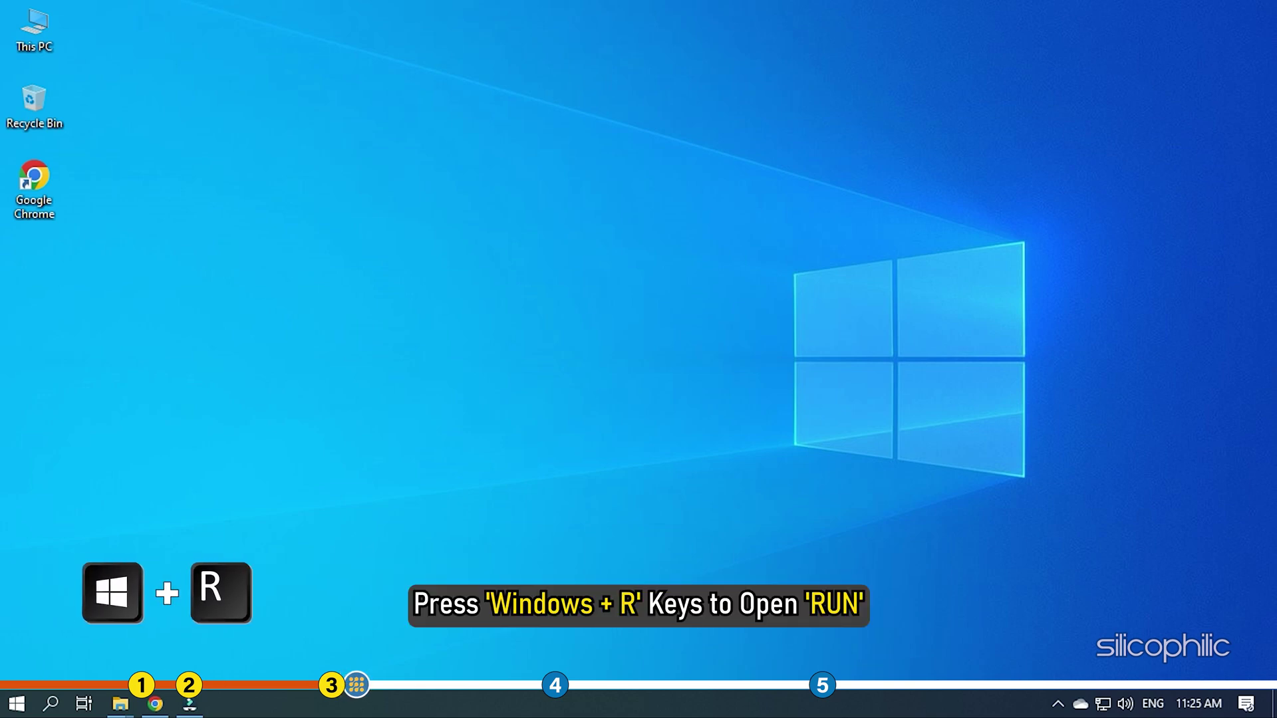
Launch ncpa.cpl from the Run box to show the Ethernet and Bluetooth adapters
key(super+r)
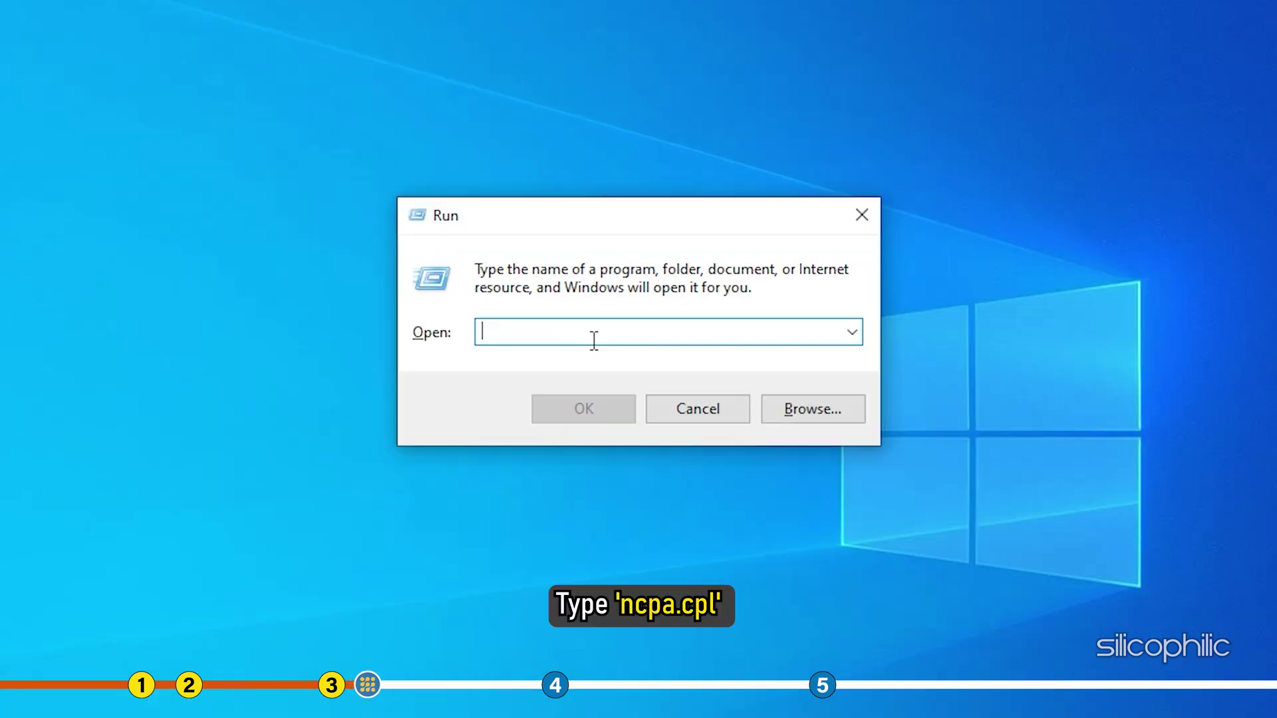
text(ncpa.cpl)
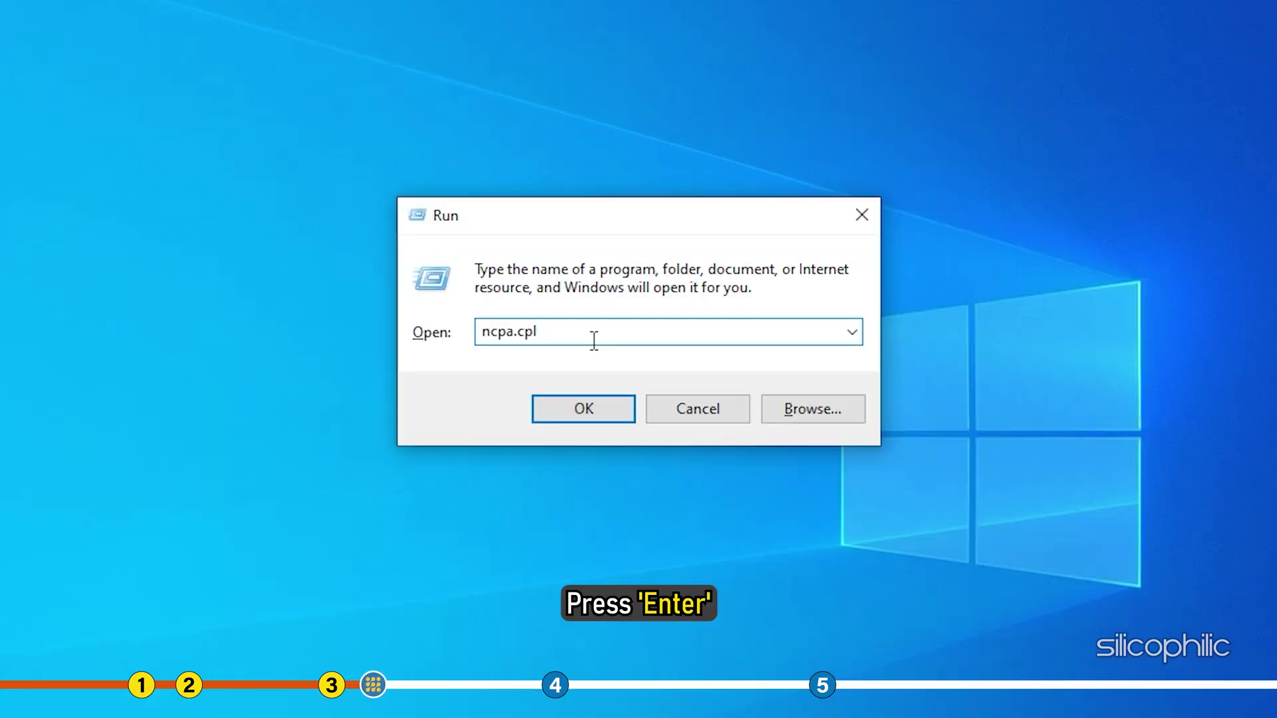
click(617, 410)
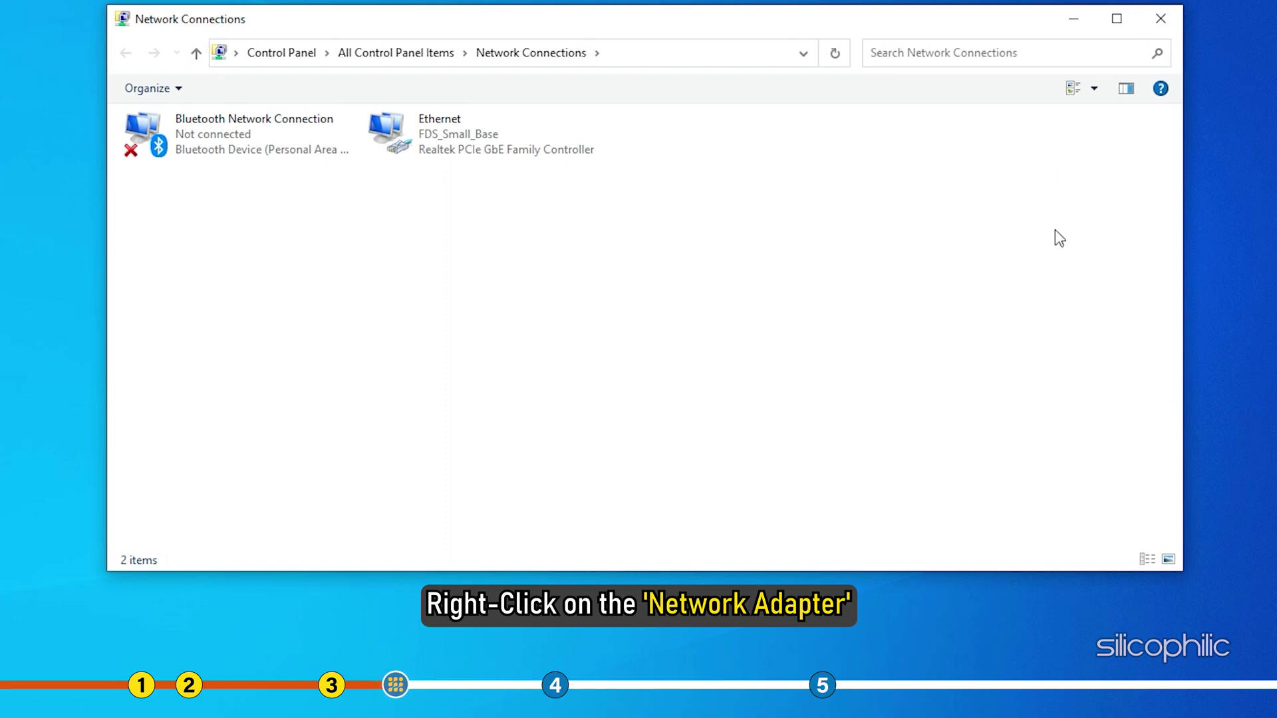
Open the Ethernet adapter's Properties dialog from its right-click menu
click(486, 127)
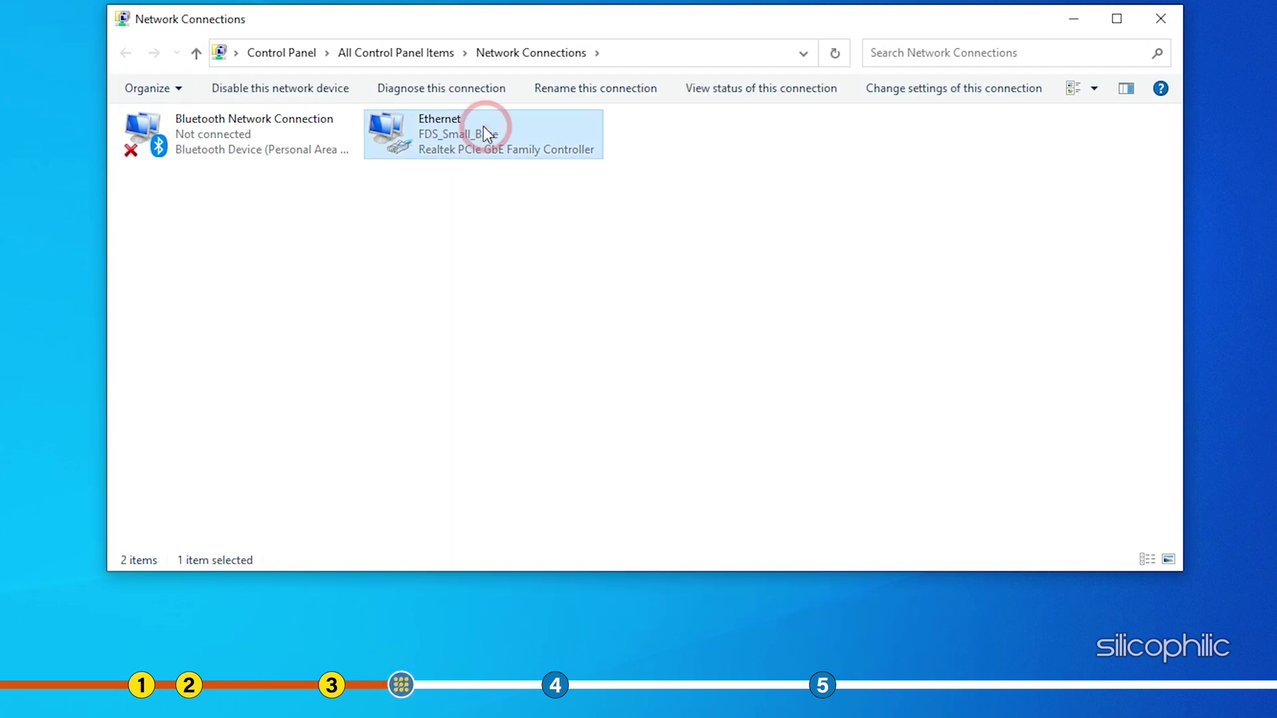
right_click(486, 127)
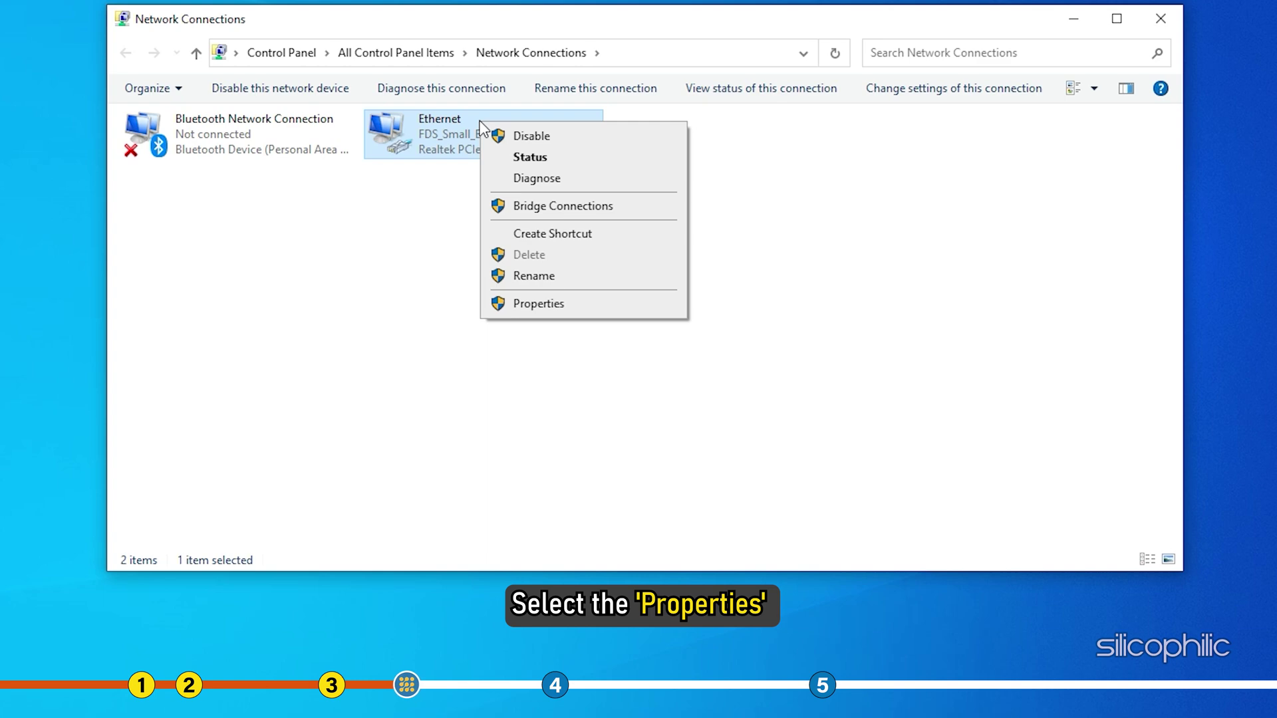
click(595, 304)
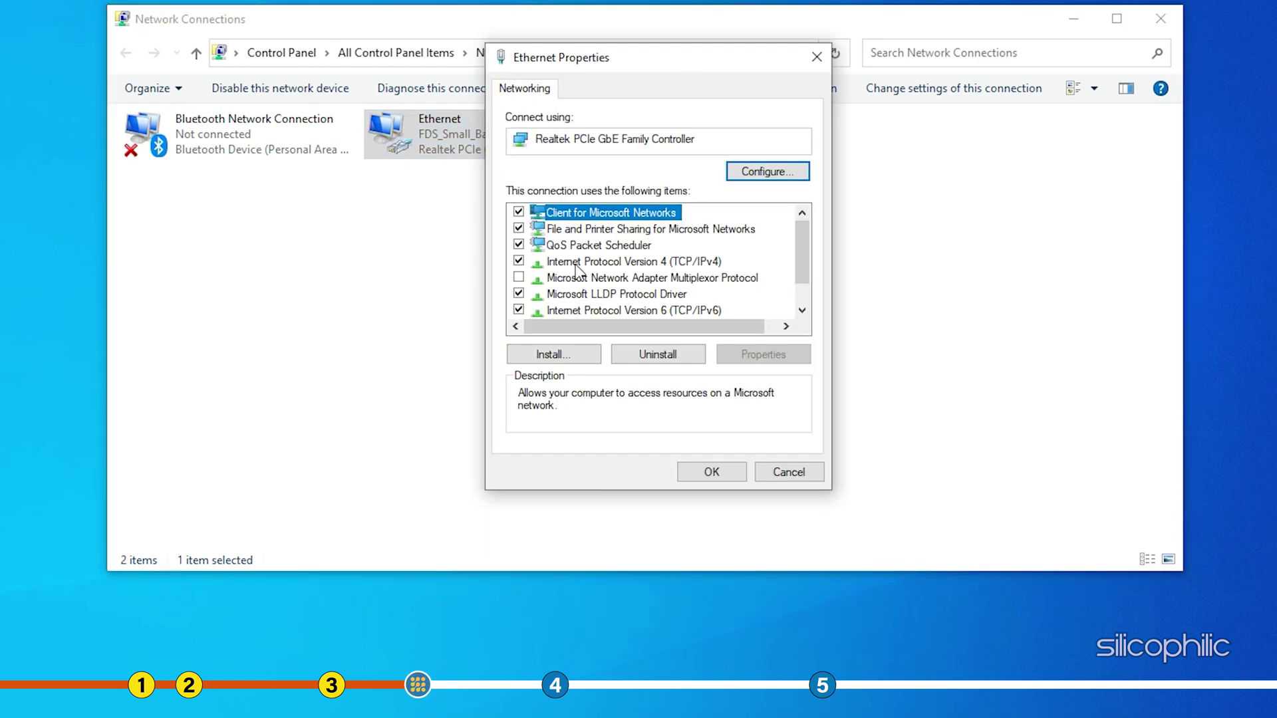
Open the Internet Protocol Version 4 (TCP/IPv4) properties for the Ethernet adapter
click(580, 262)
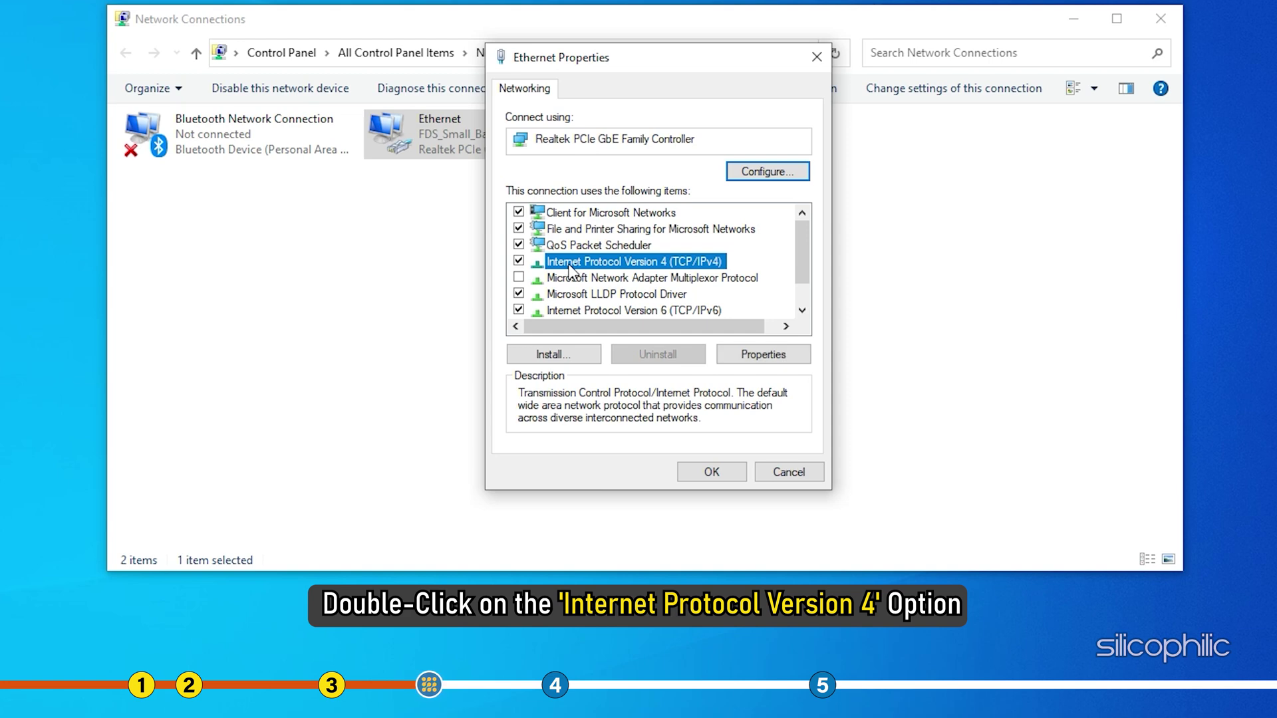
double_click(571, 267)
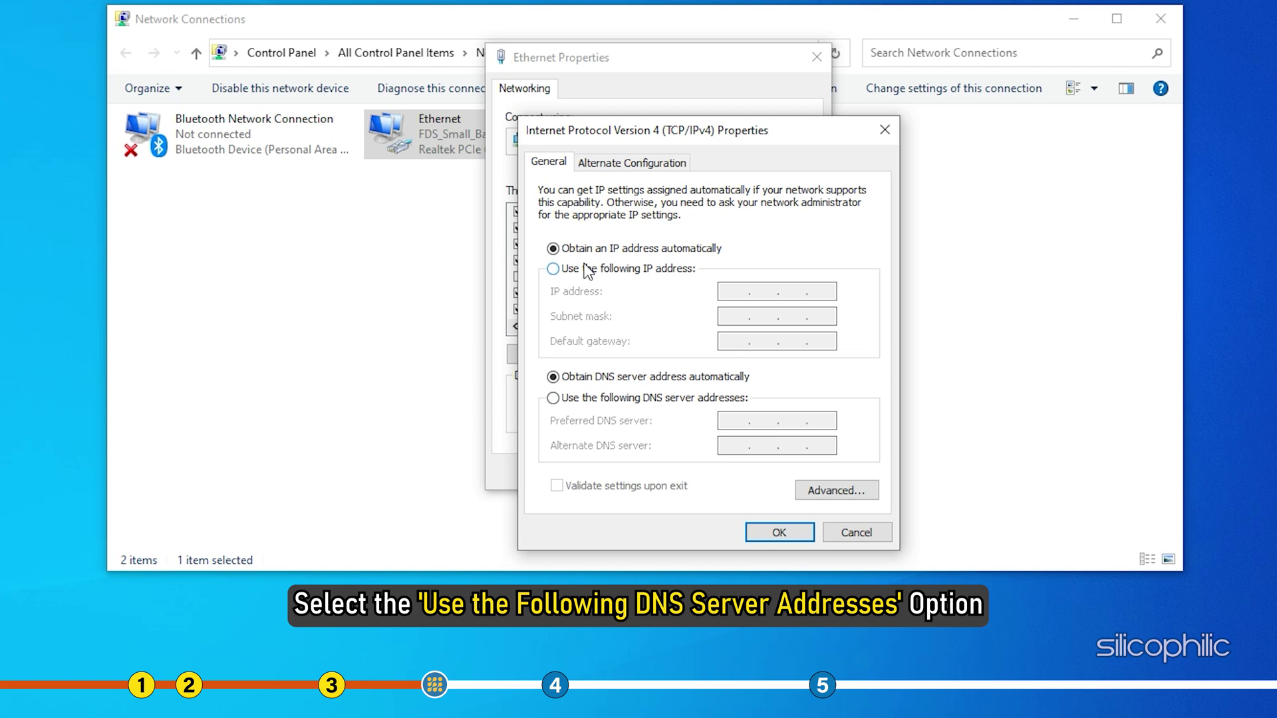
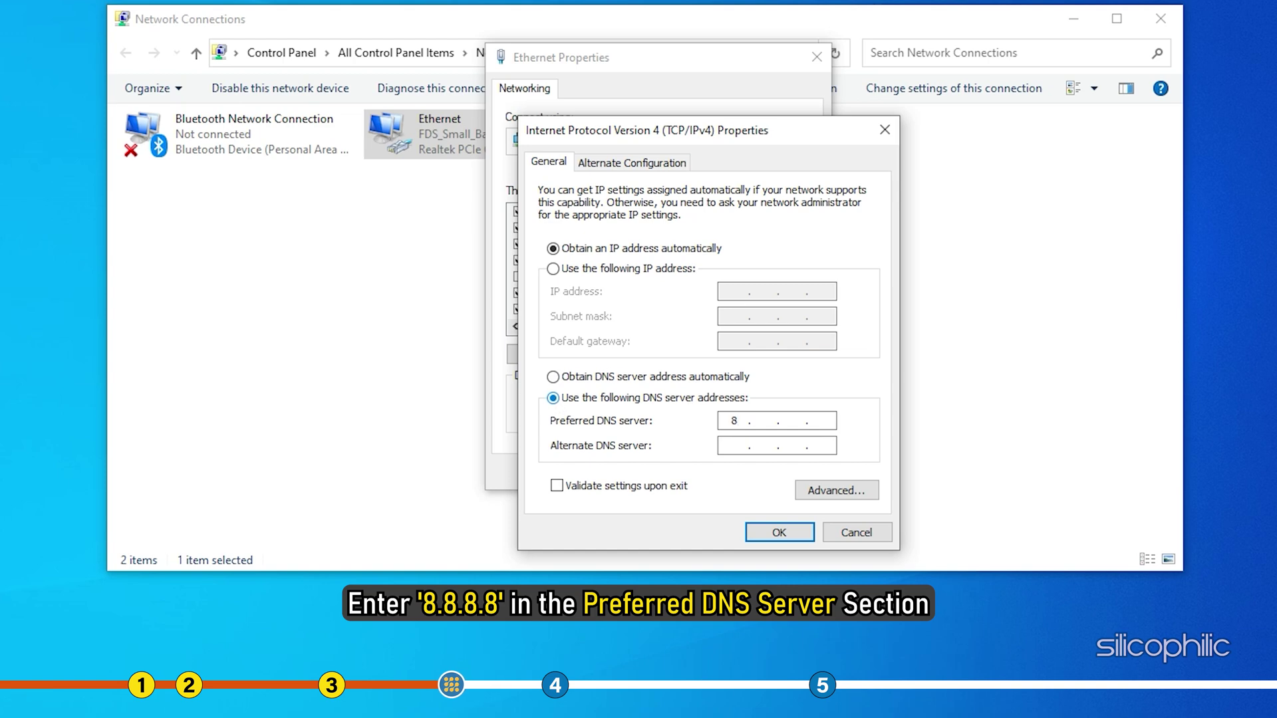
text(8.8.)
text(8)
Enter 8.8.8.8 and 8.8.4.4 as the Ethernet DNS servers and confirm
key(Tab)
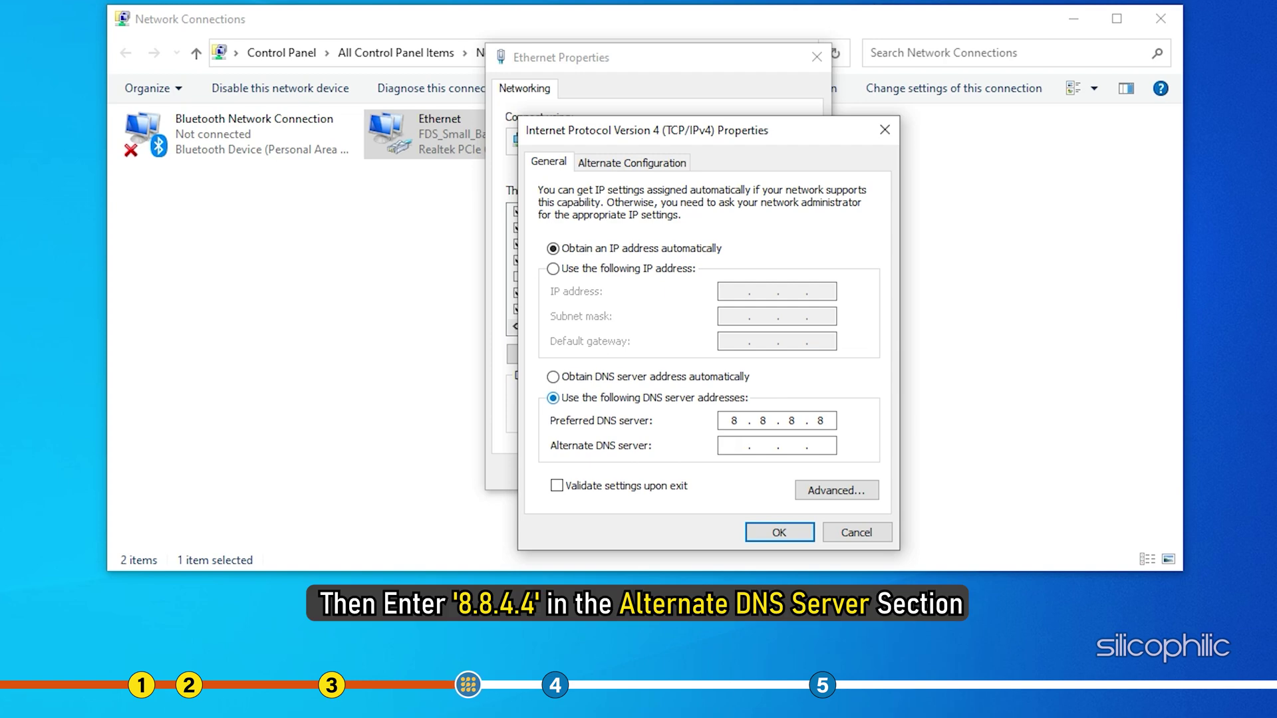
text(8)
text(8.4.)
text(4.)
text(4)
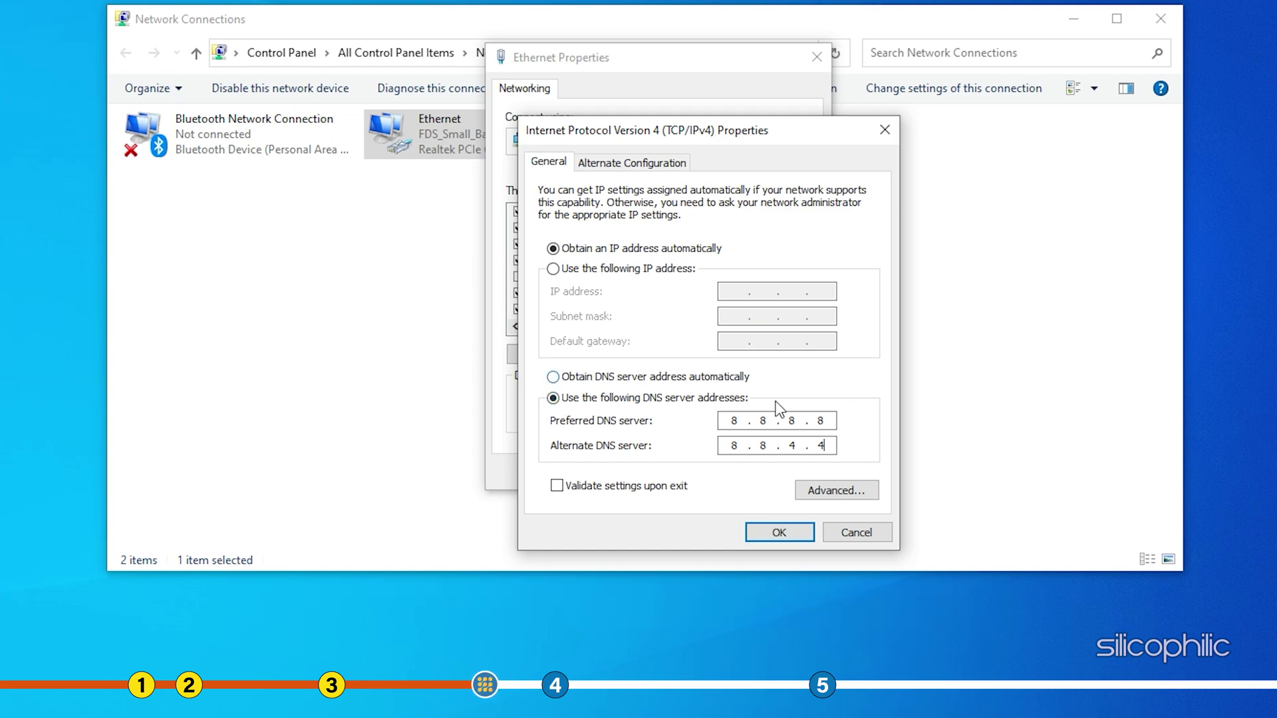
click(779, 531)
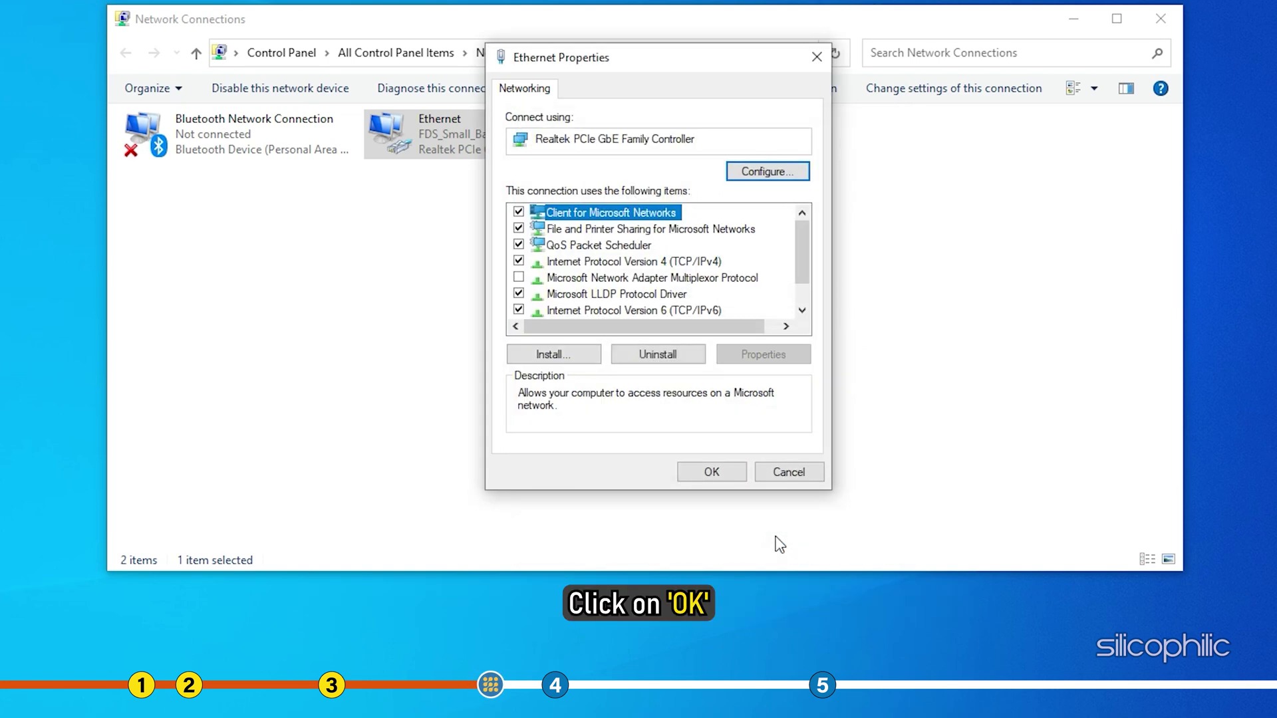
click(711, 473)
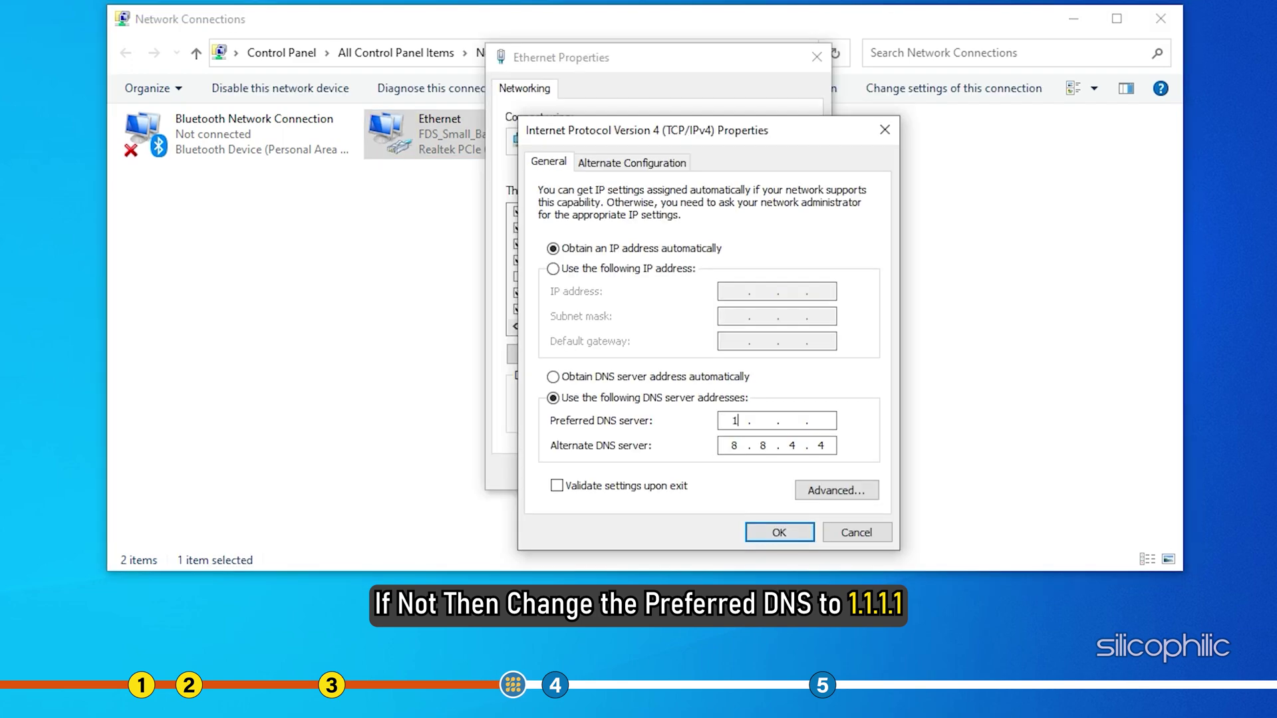
text(11)
text(1.1.1)
Change the DNS servers to 1.1.1.1 and 1.0.0.1 and close the Ethernet properties
key(Tab)
key(Delete)
text(1 . .)
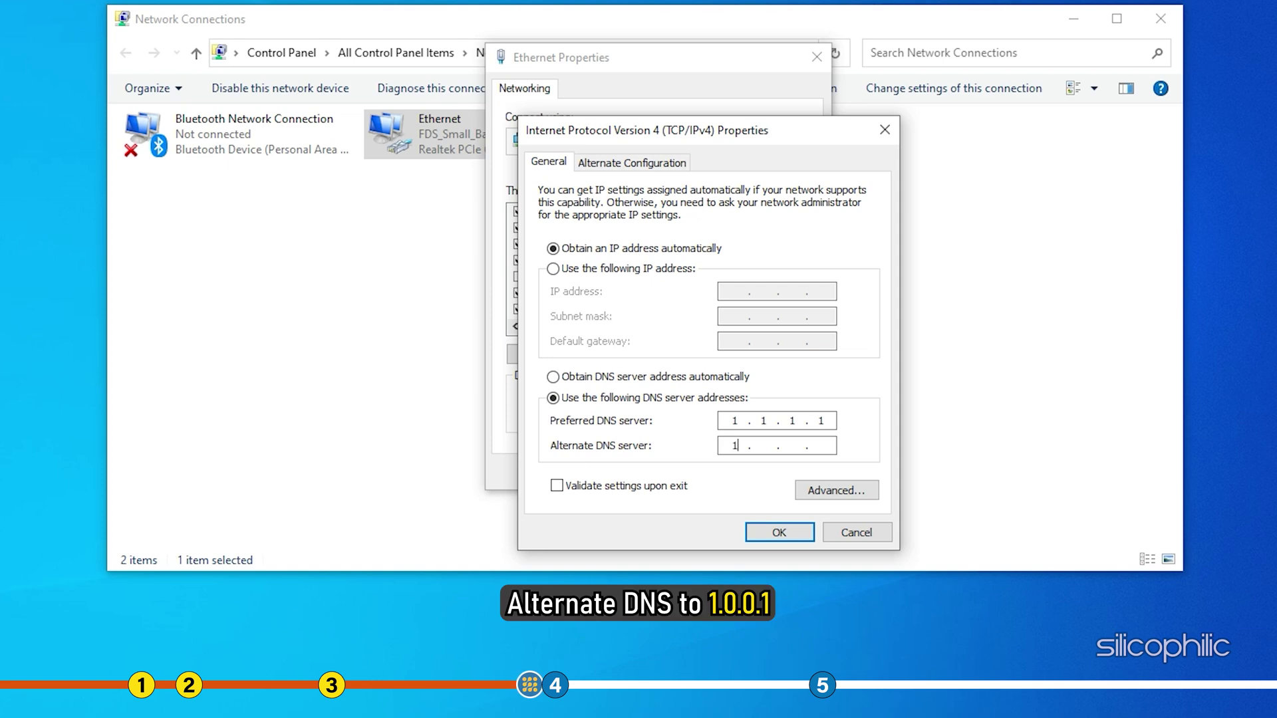
text(.)
text(1)
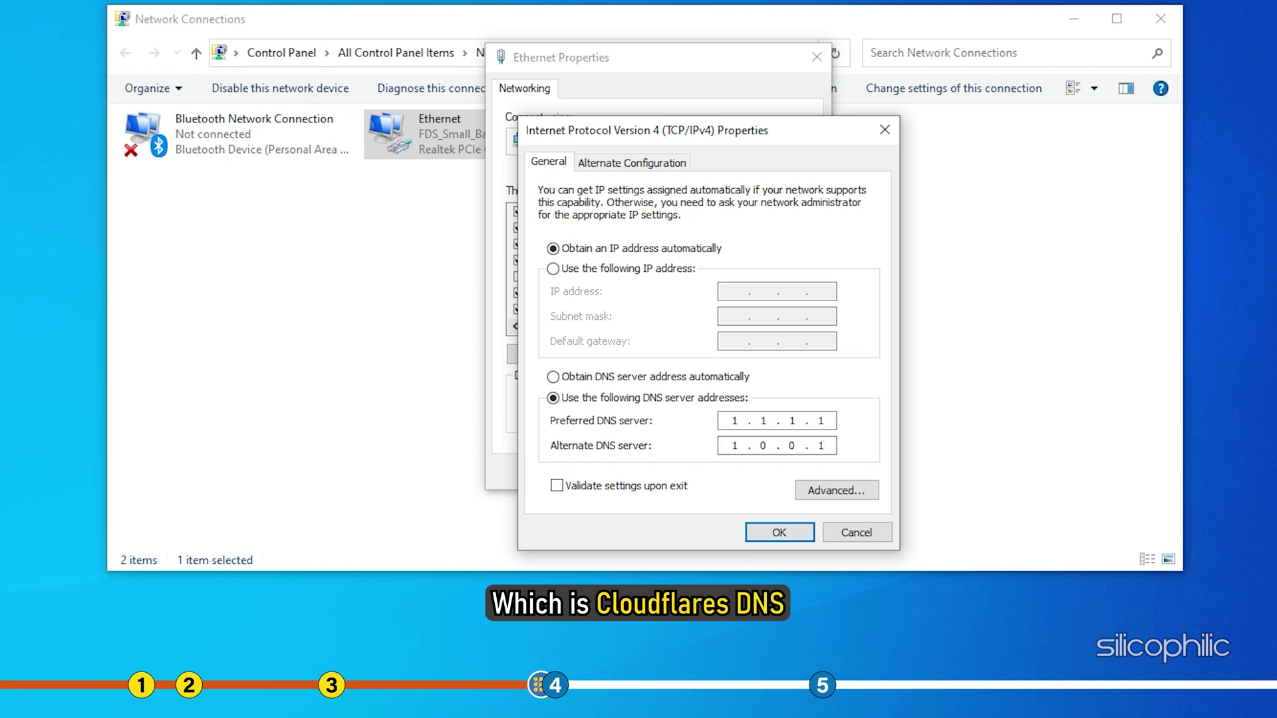
click(779, 531)
click(704, 472)
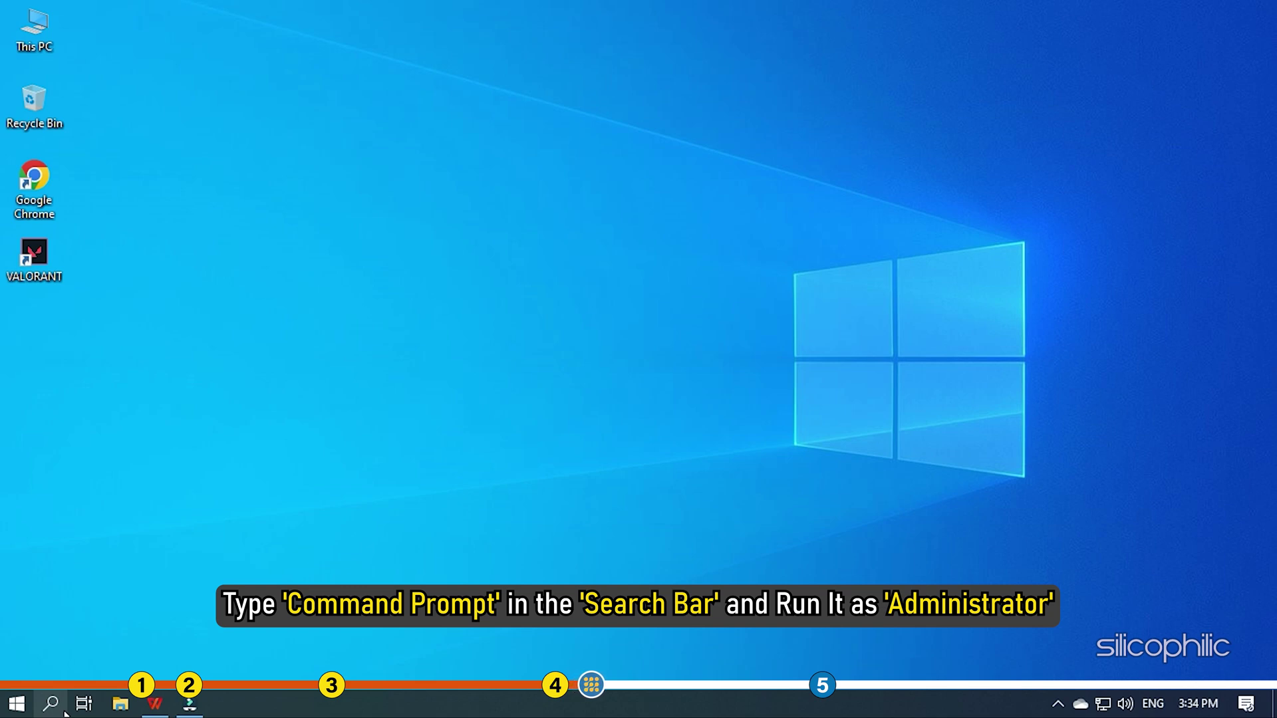
Search the Start menu for 'command Prompt' and run it as administrator
click(16, 704)
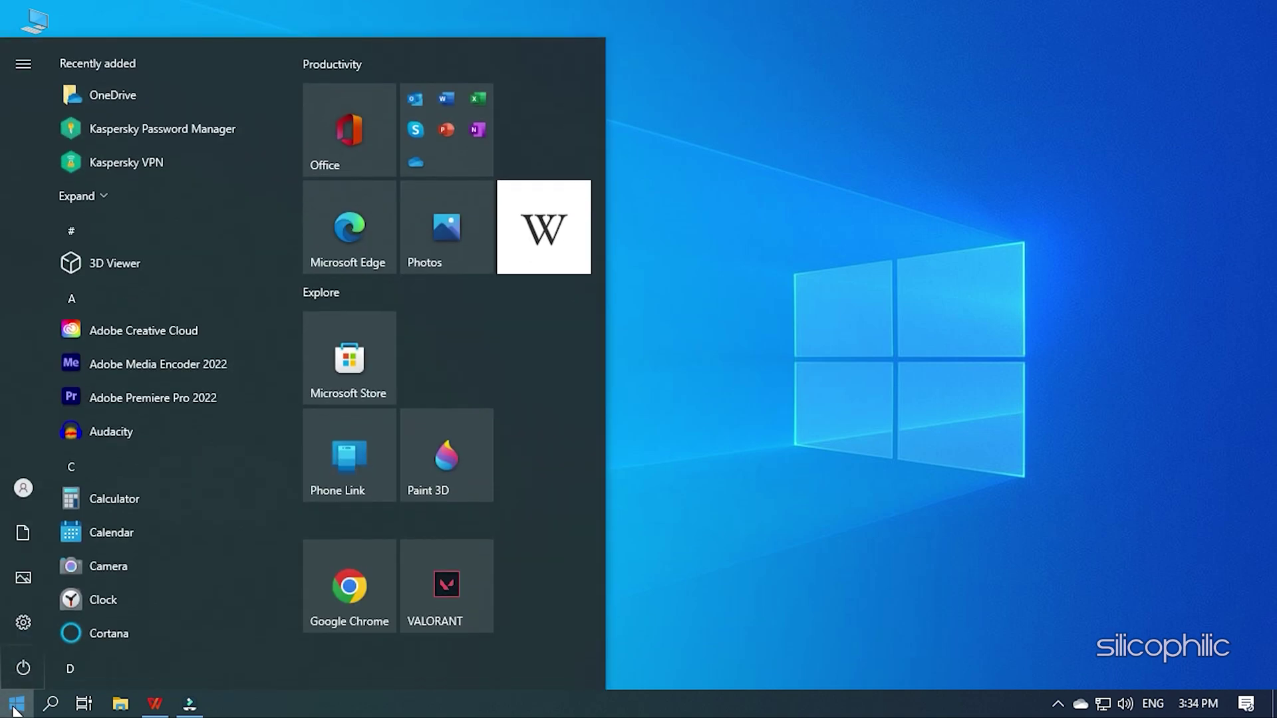
text(co)
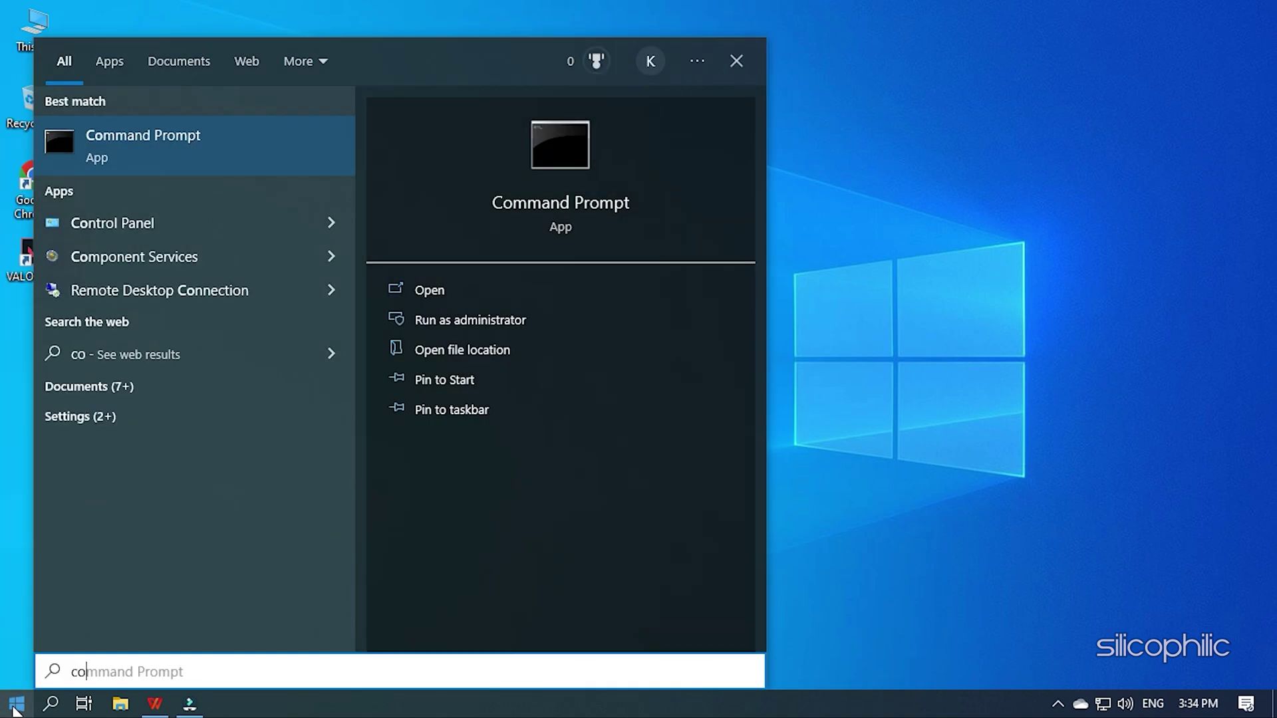
text(mmand Prompt)
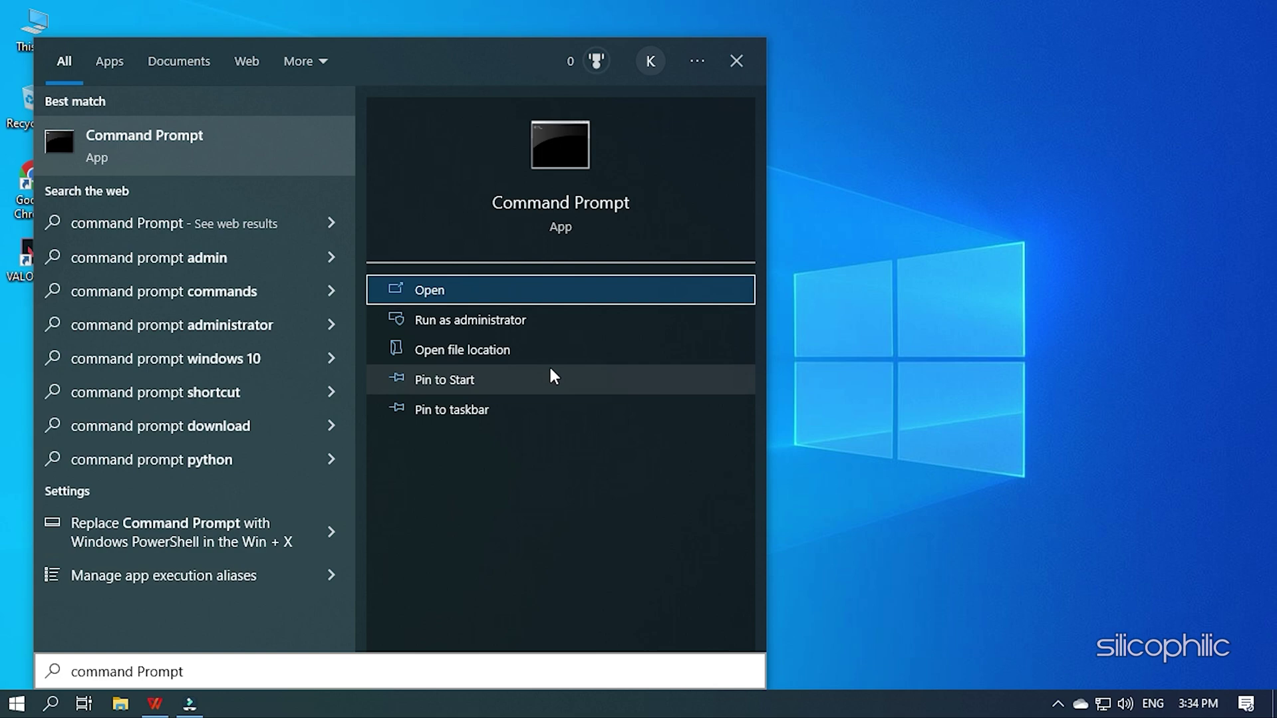
click(520, 322)
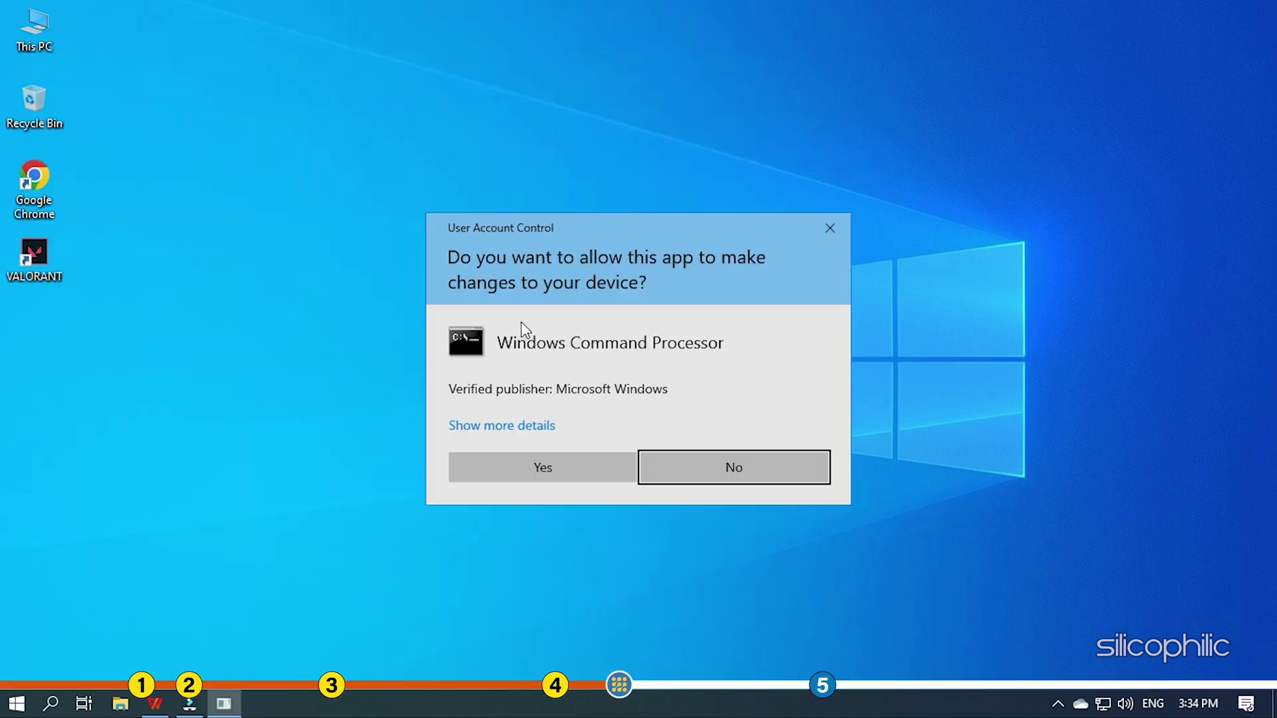
Approve elevation, run 'netsh winsock reset', then enter 'netsh int ip reset' without running it
click(555, 476)
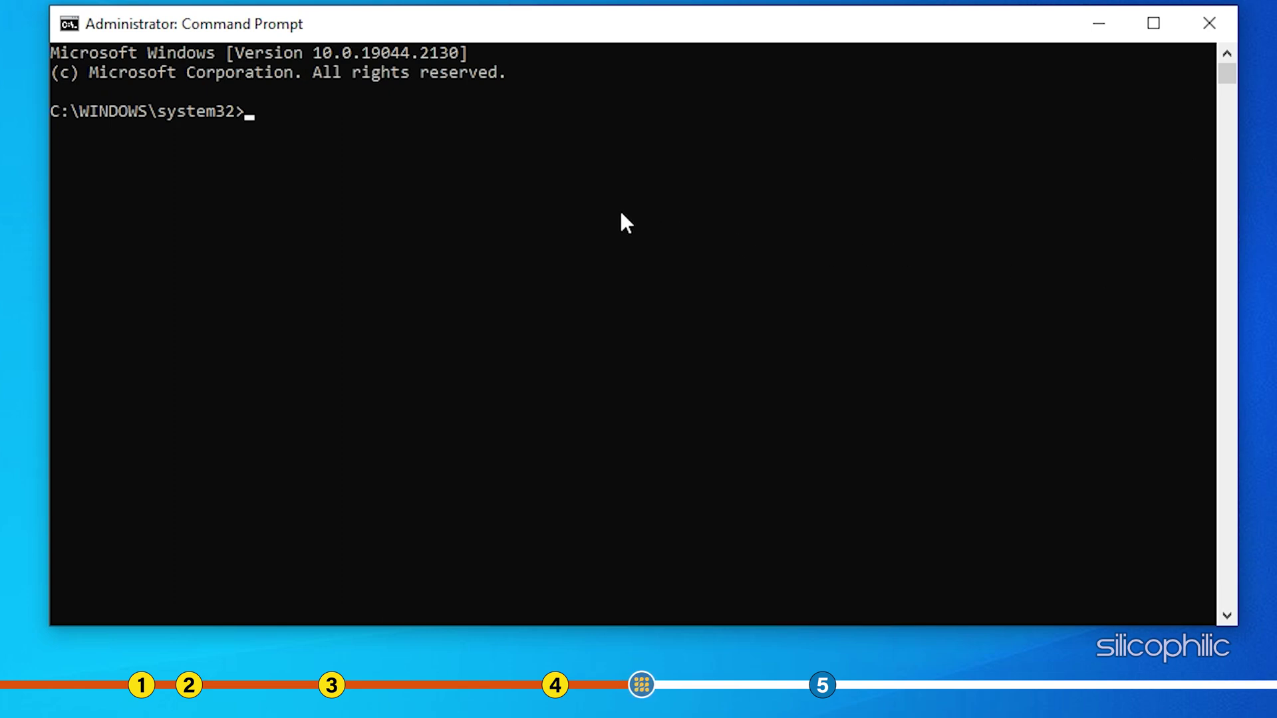
text( netsh winsock reset)
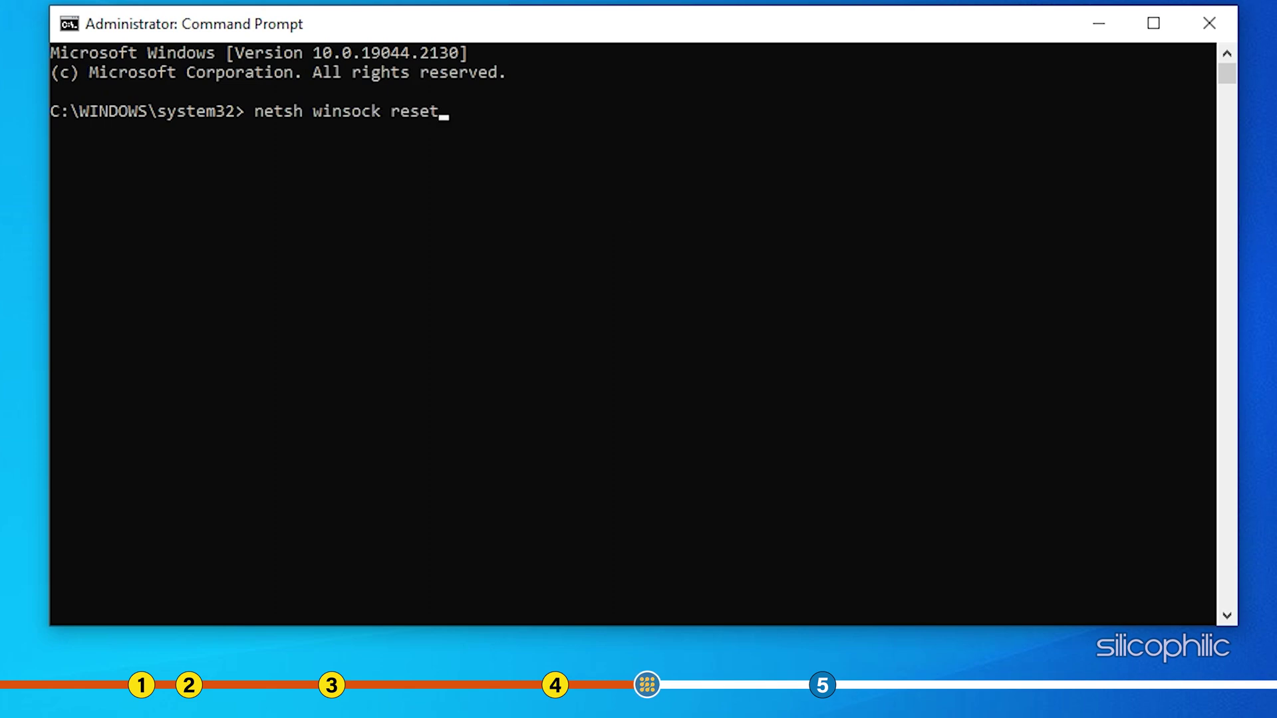
key(Return)
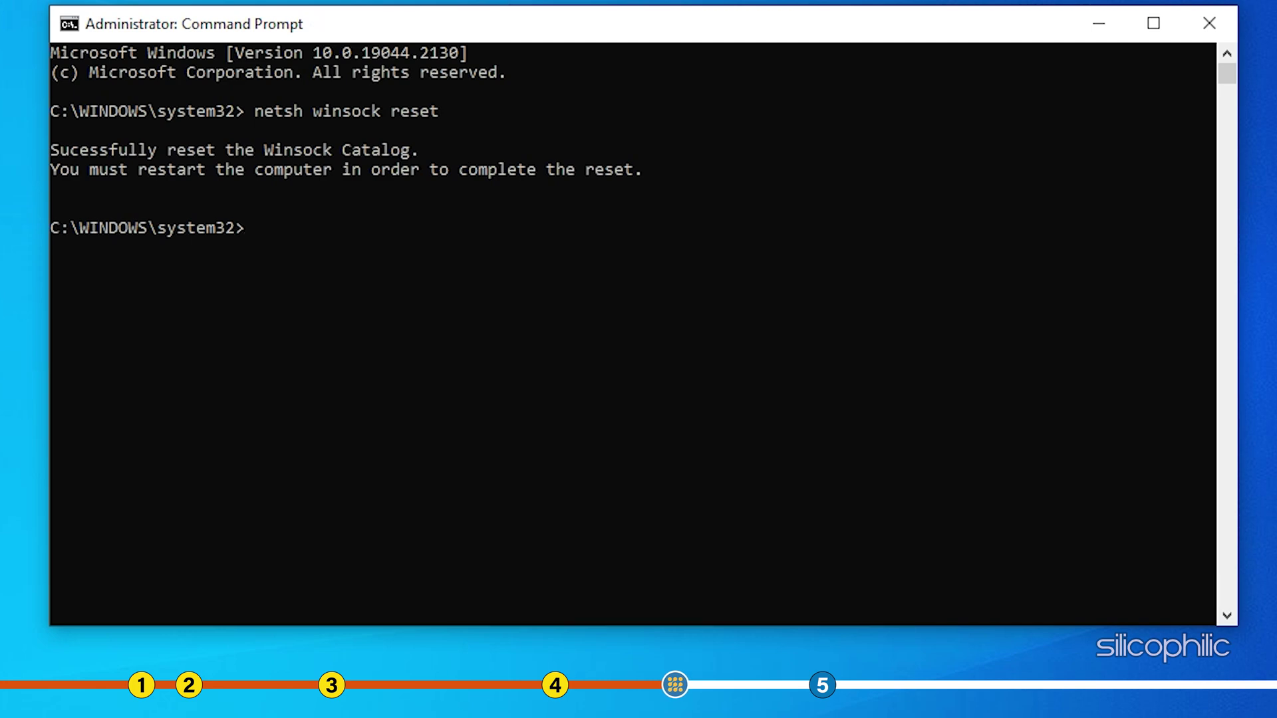
text(netsh int ip reset)
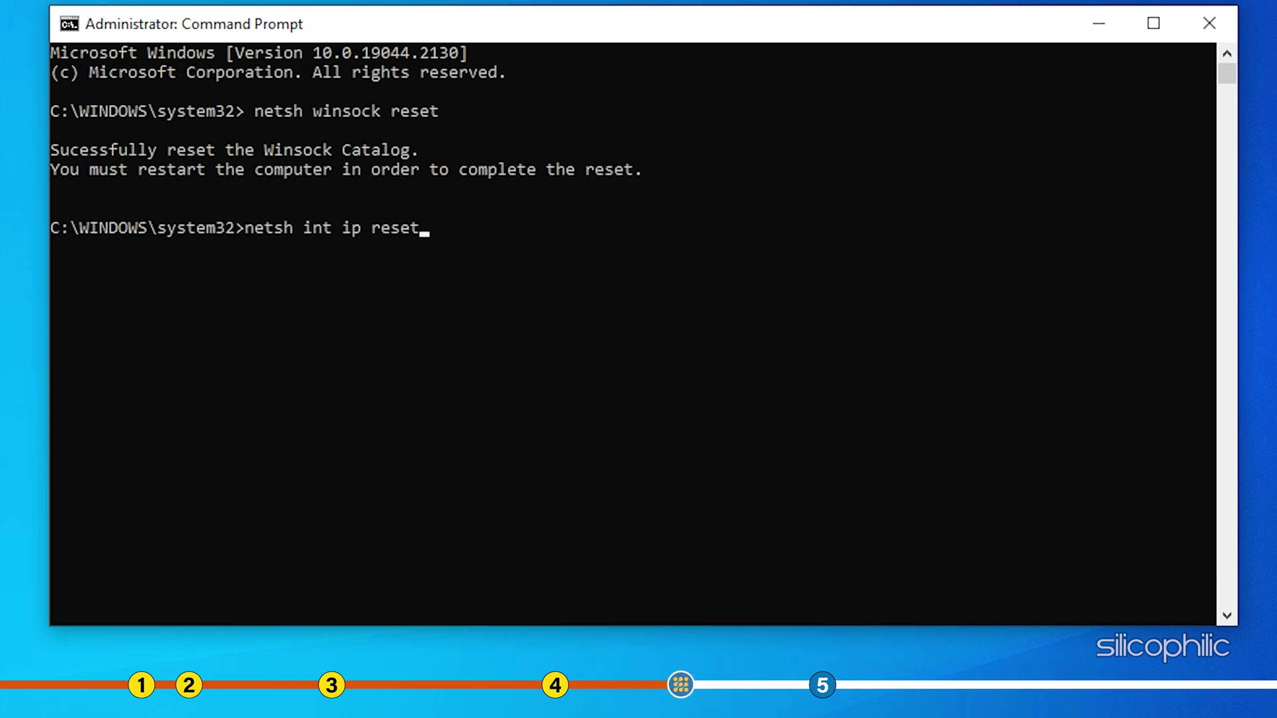
Run the IP stack reset and flush the DNS resolver cache
key(Return)
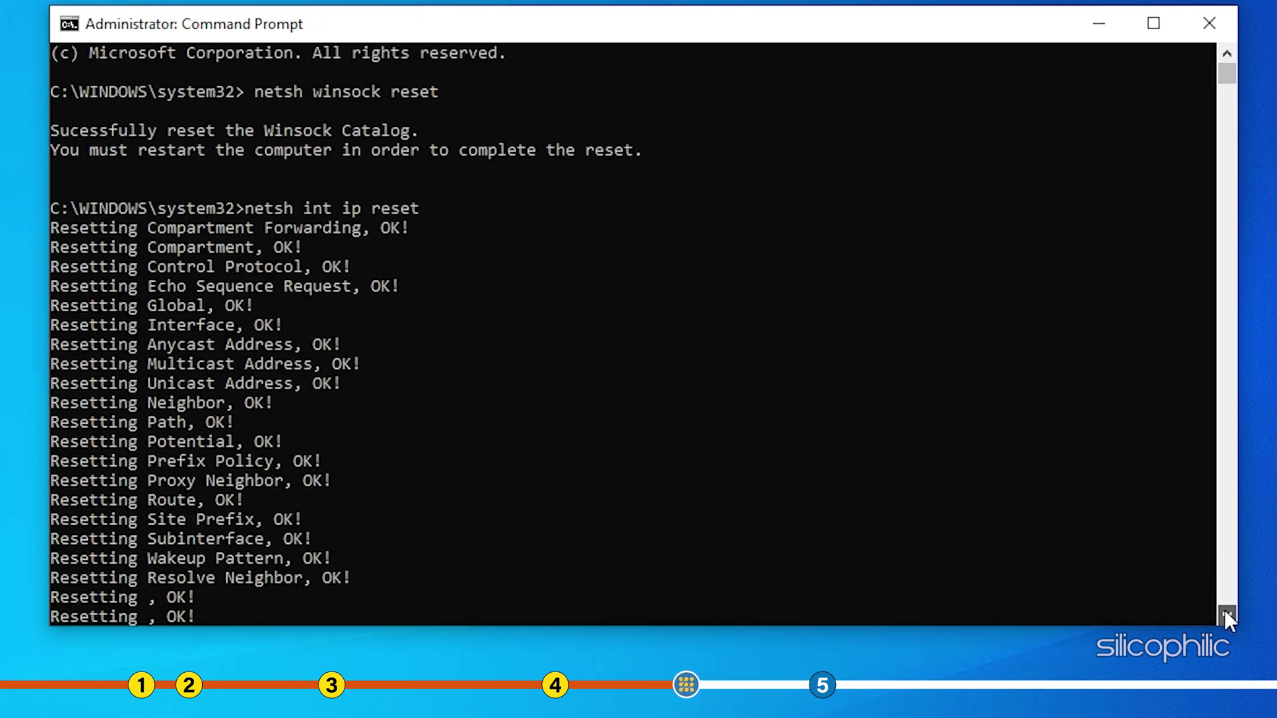
click(1224, 610)
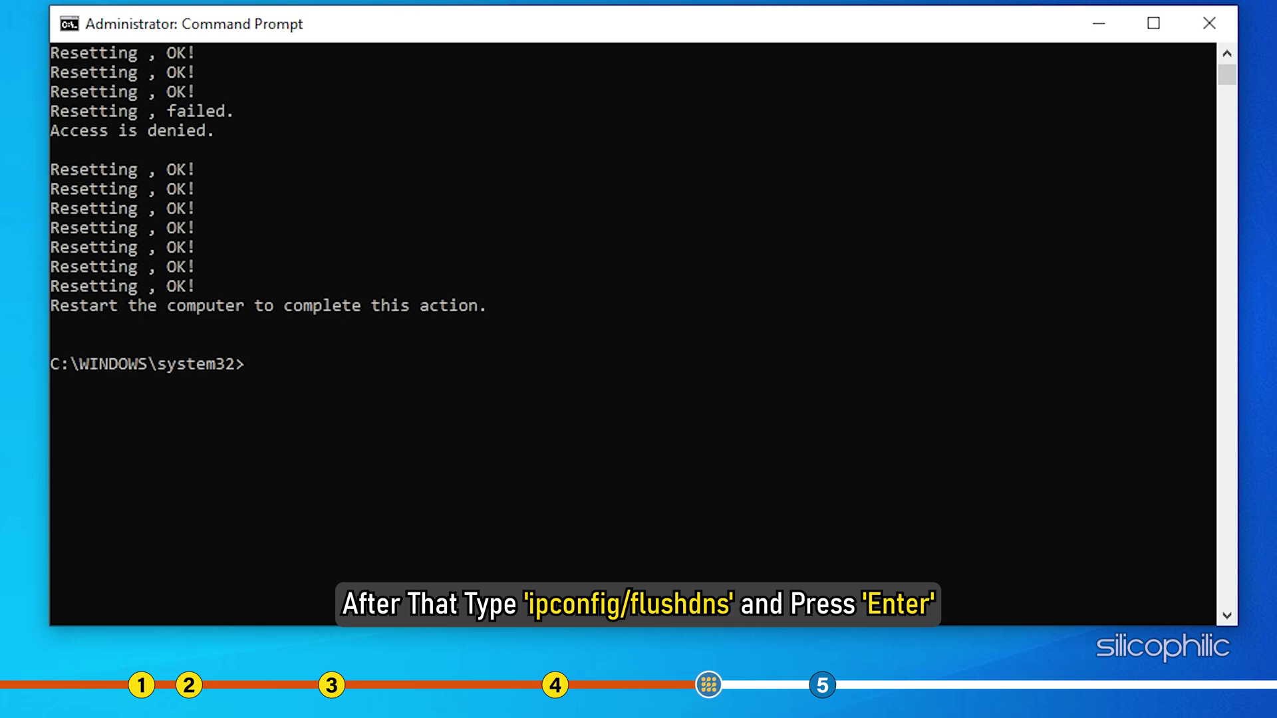
text(ipconfig/flushdns)
key(Return)
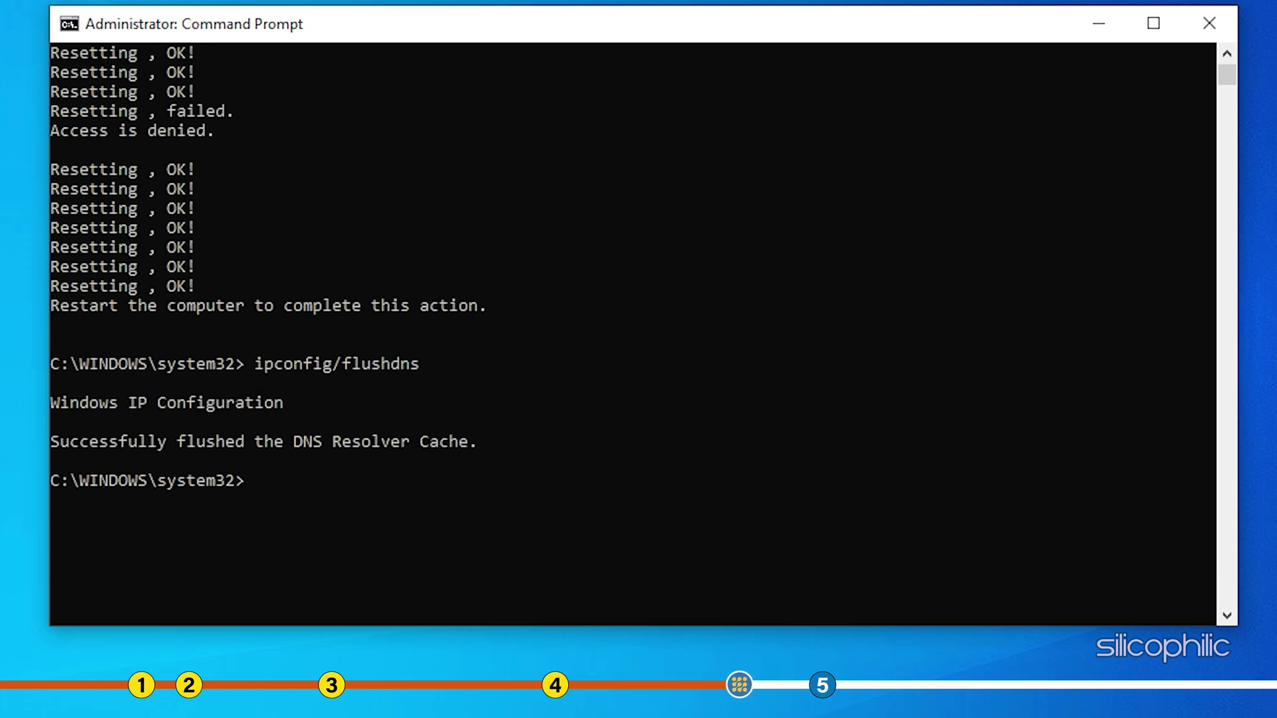
text(ipconfig/release)
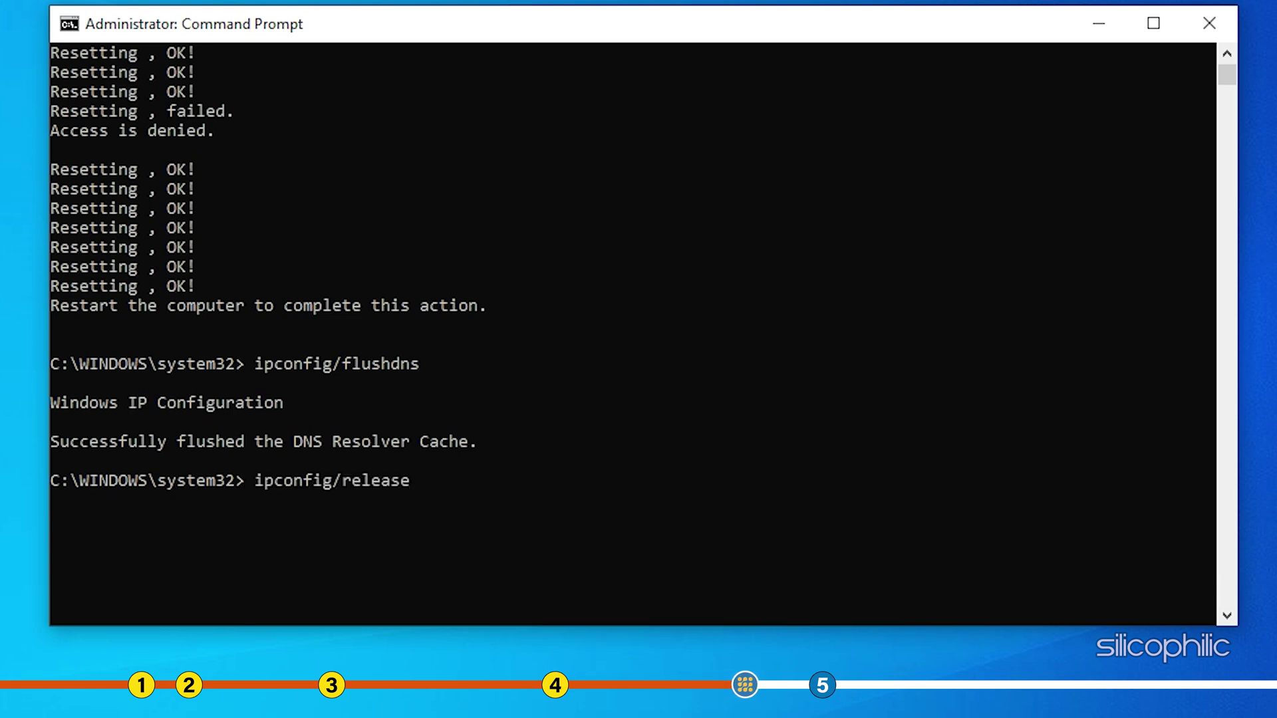
Release the IP addresses and run ipconfig/renew
key(Return)
click(1226, 615)
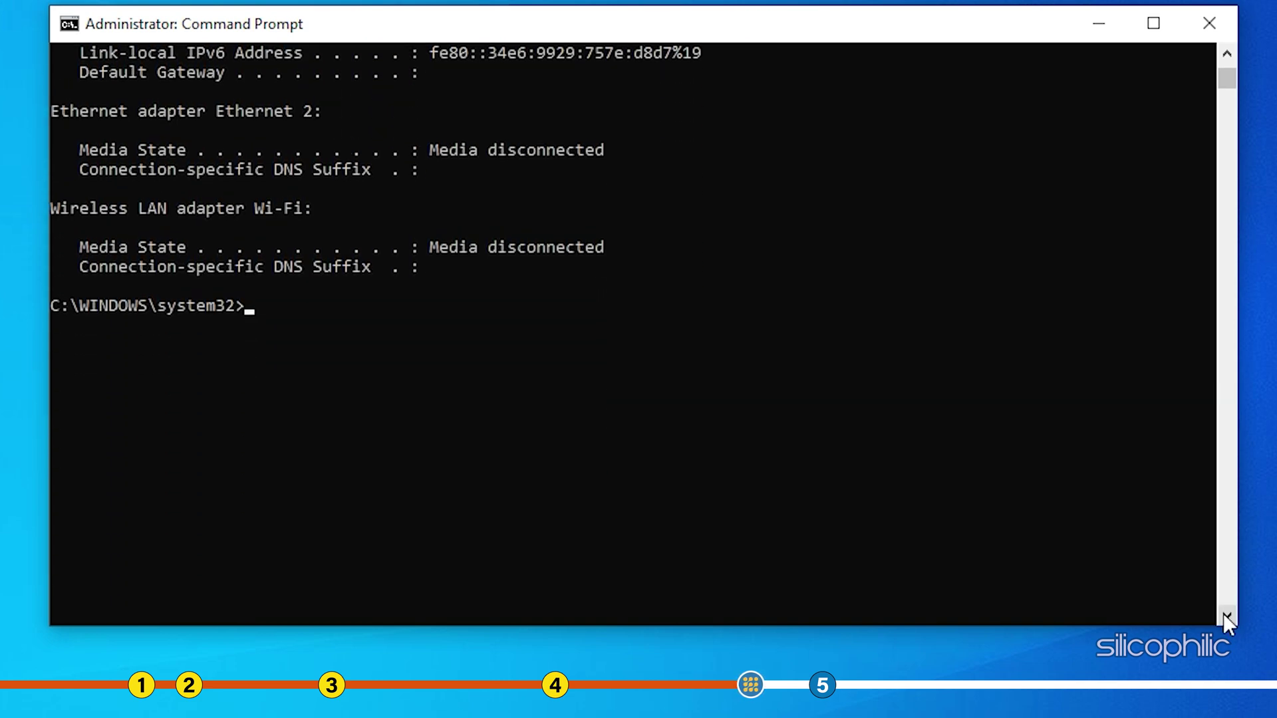
click(1227, 615)
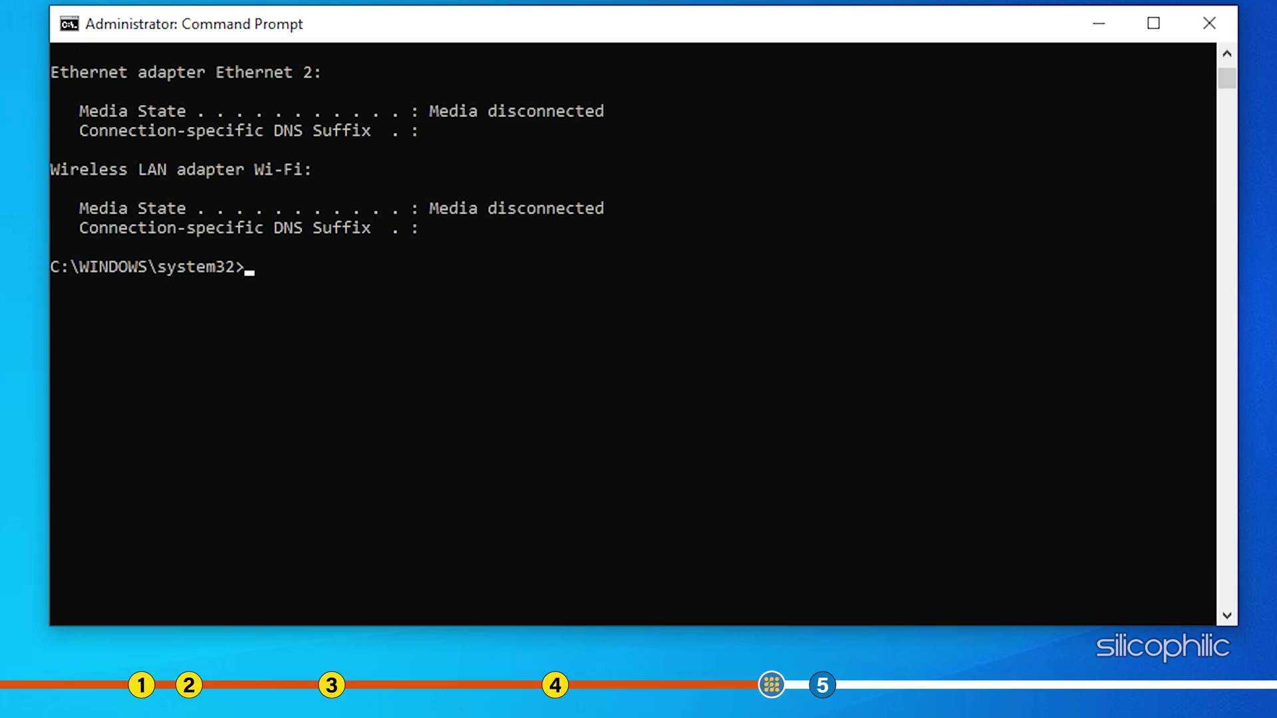
text(ipconfig/renew)
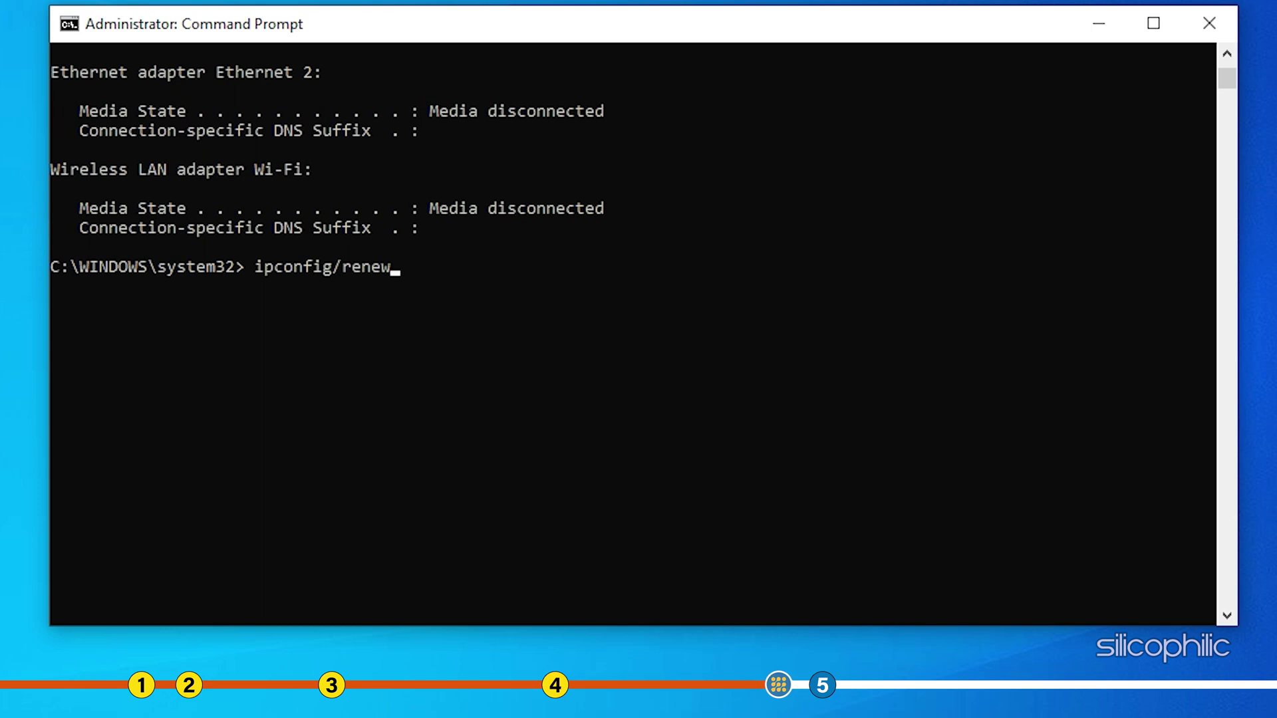
key(Return)
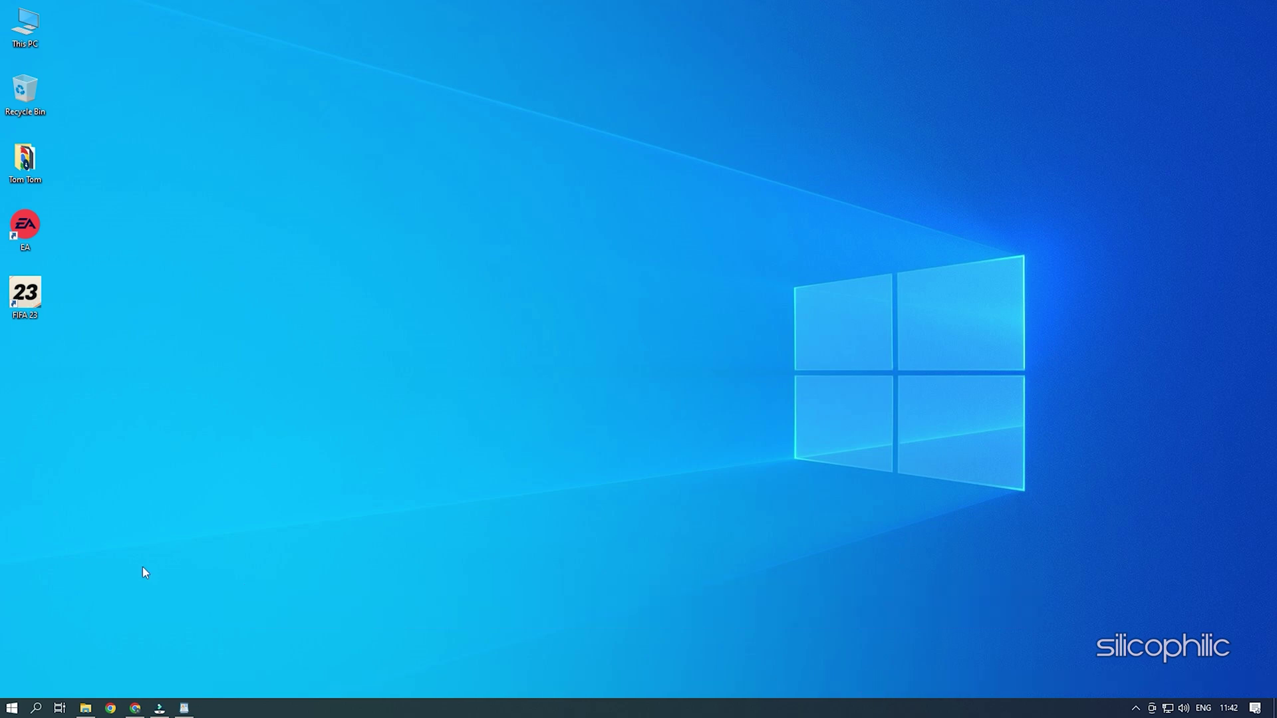
Search the taskbar for 'windows security' and launch the Windows Security app
click(39, 708)
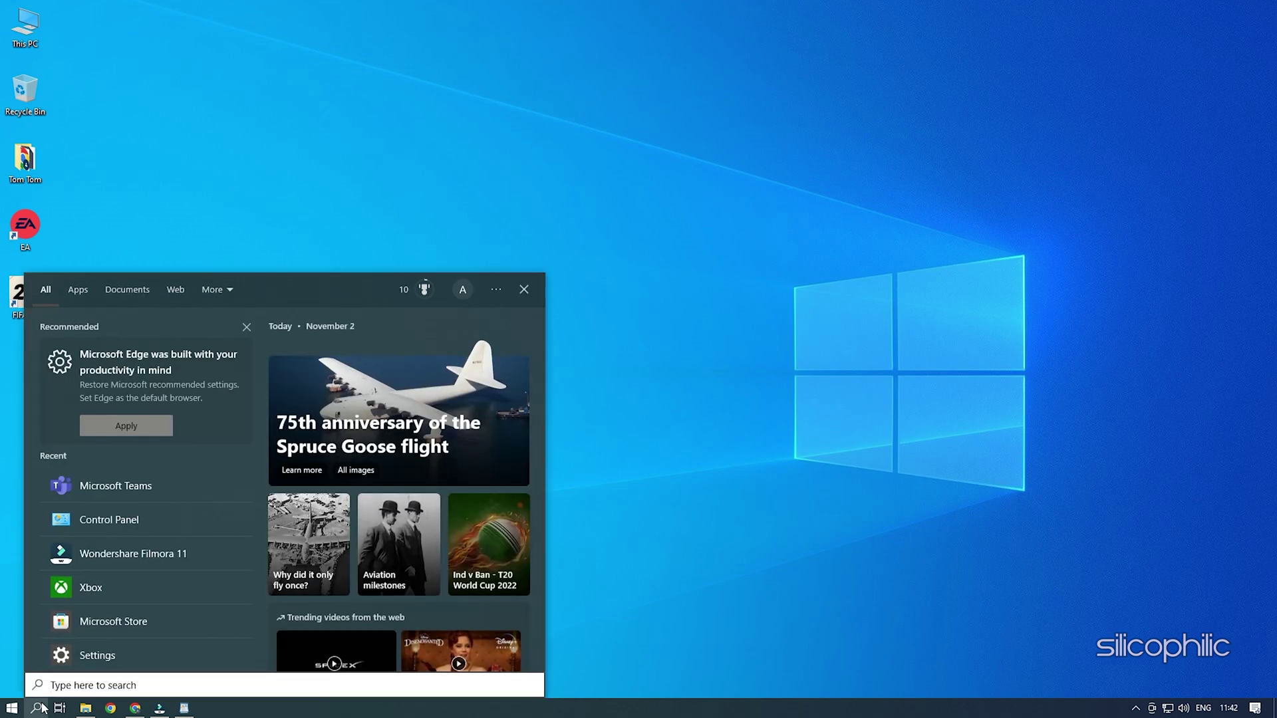
text(wind)
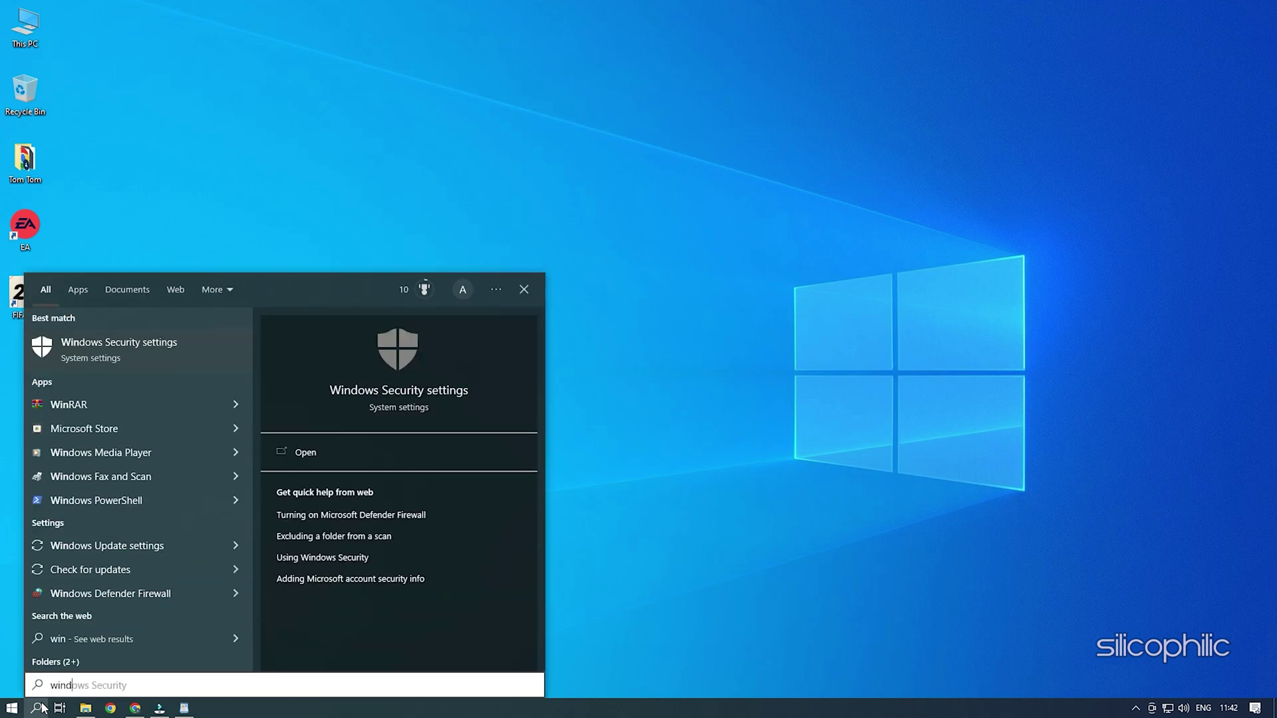
text(ows)
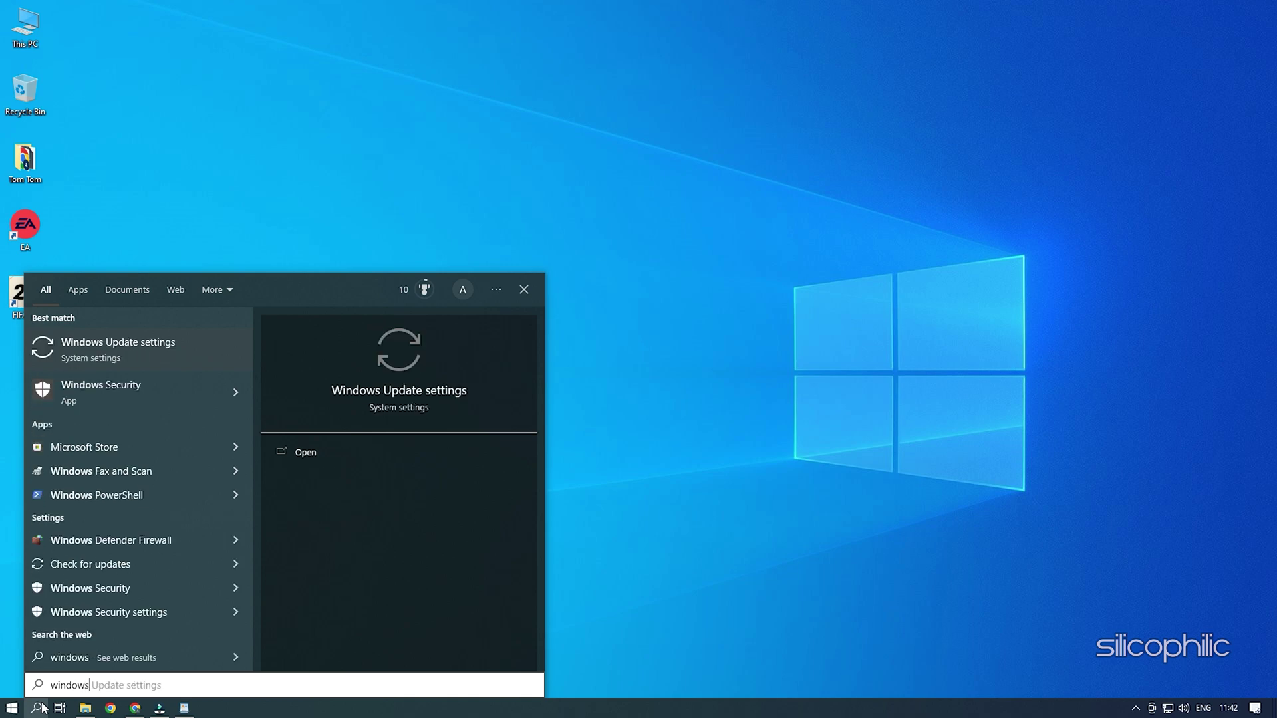
text( security)
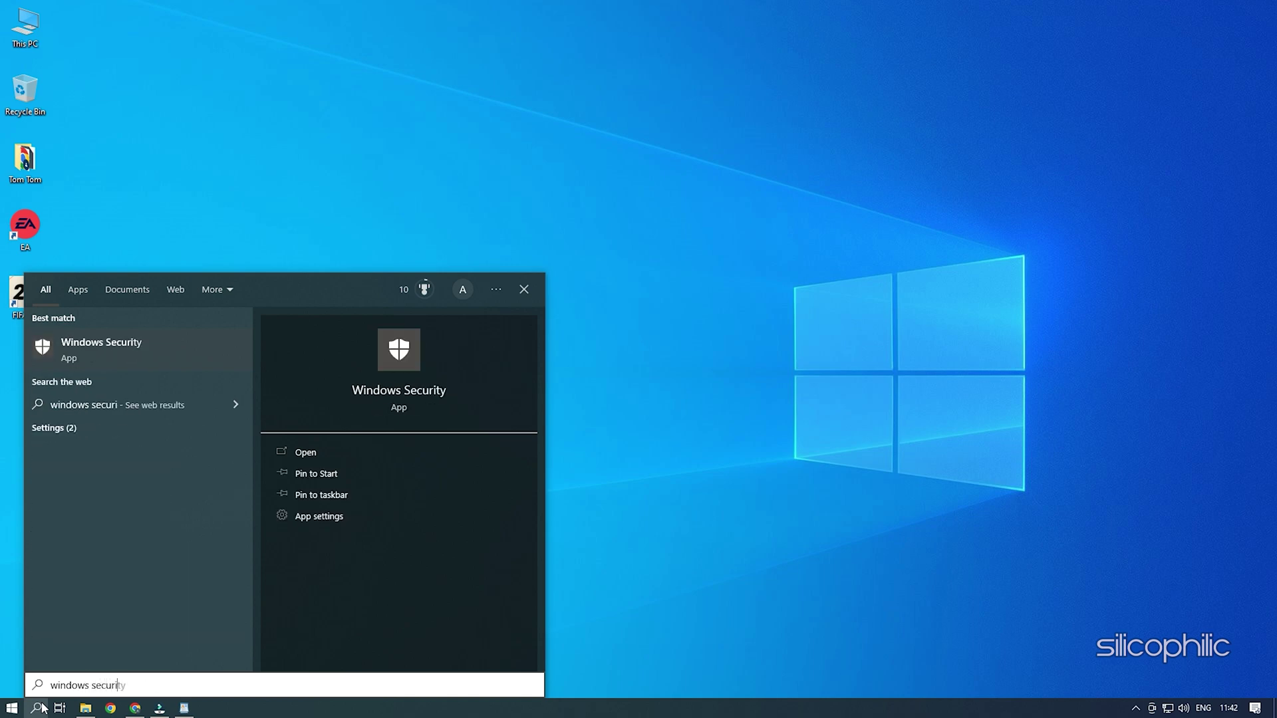
click(153, 353)
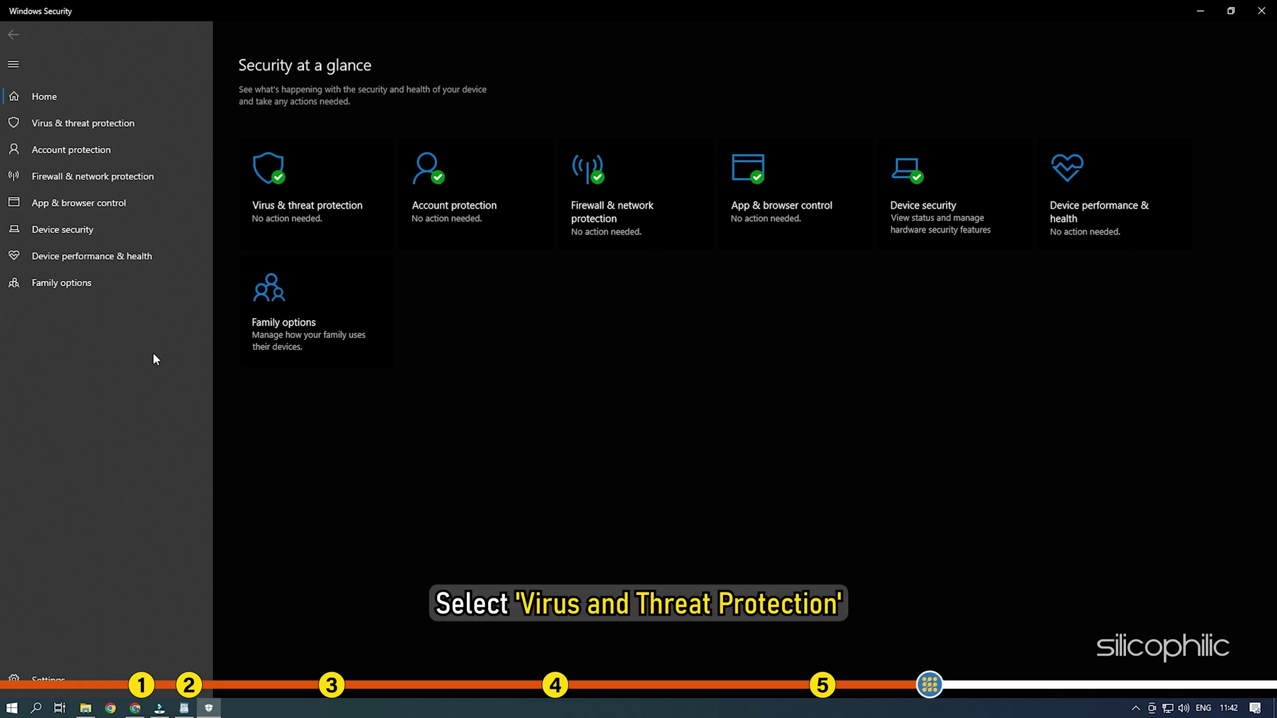
Switch Controlled folder access On under Ransomware protection and open 'Allow an app through'
click(299, 172)
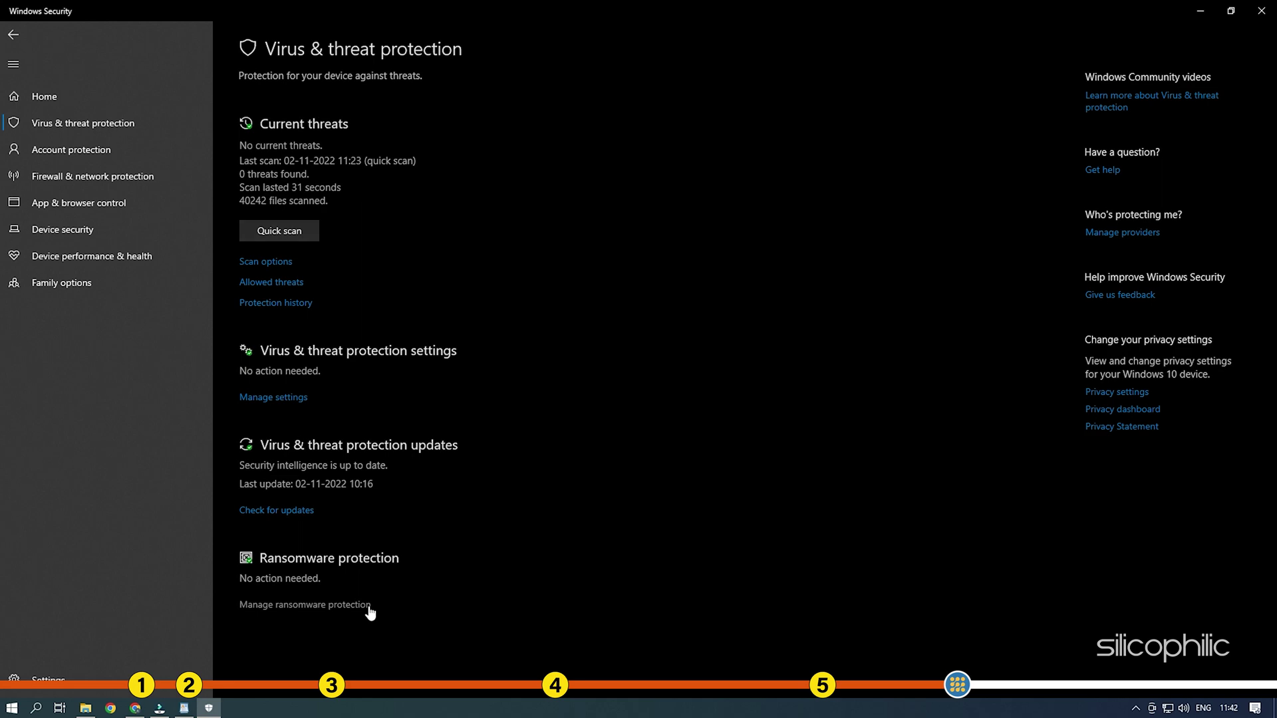
click(367, 605)
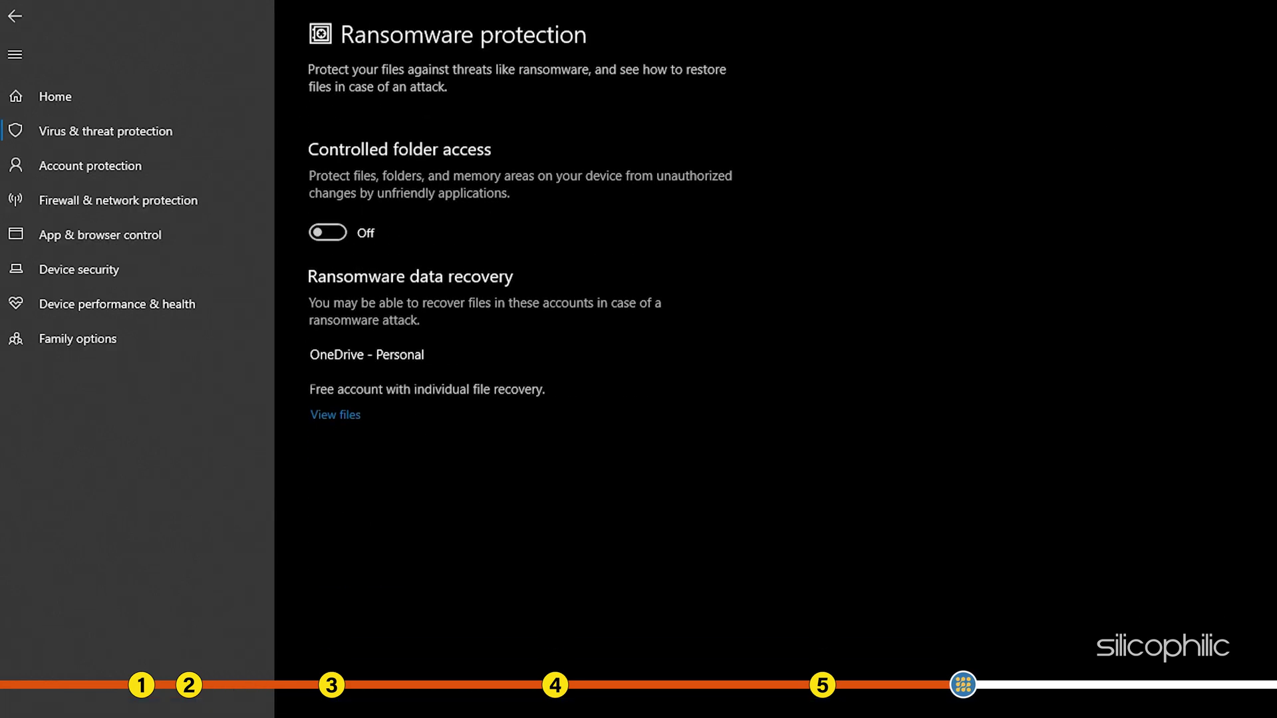
click(328, 233)
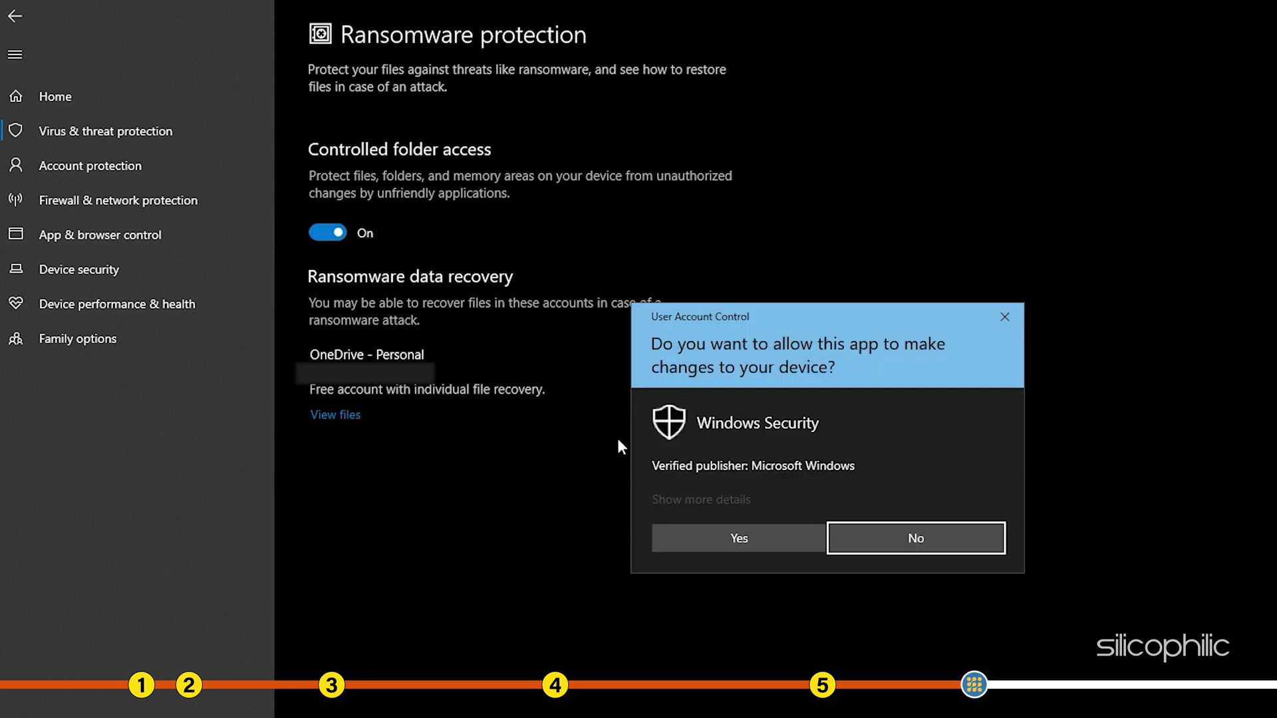
click(758, 543)
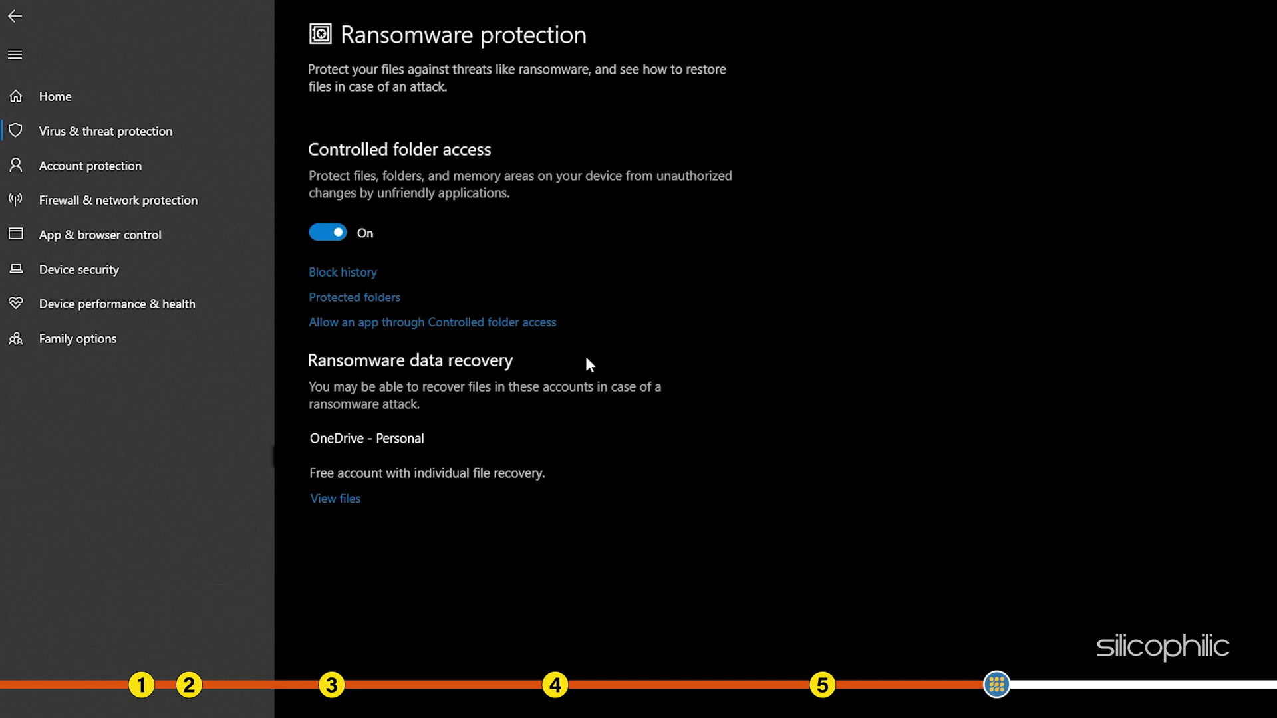
click(557, 336)
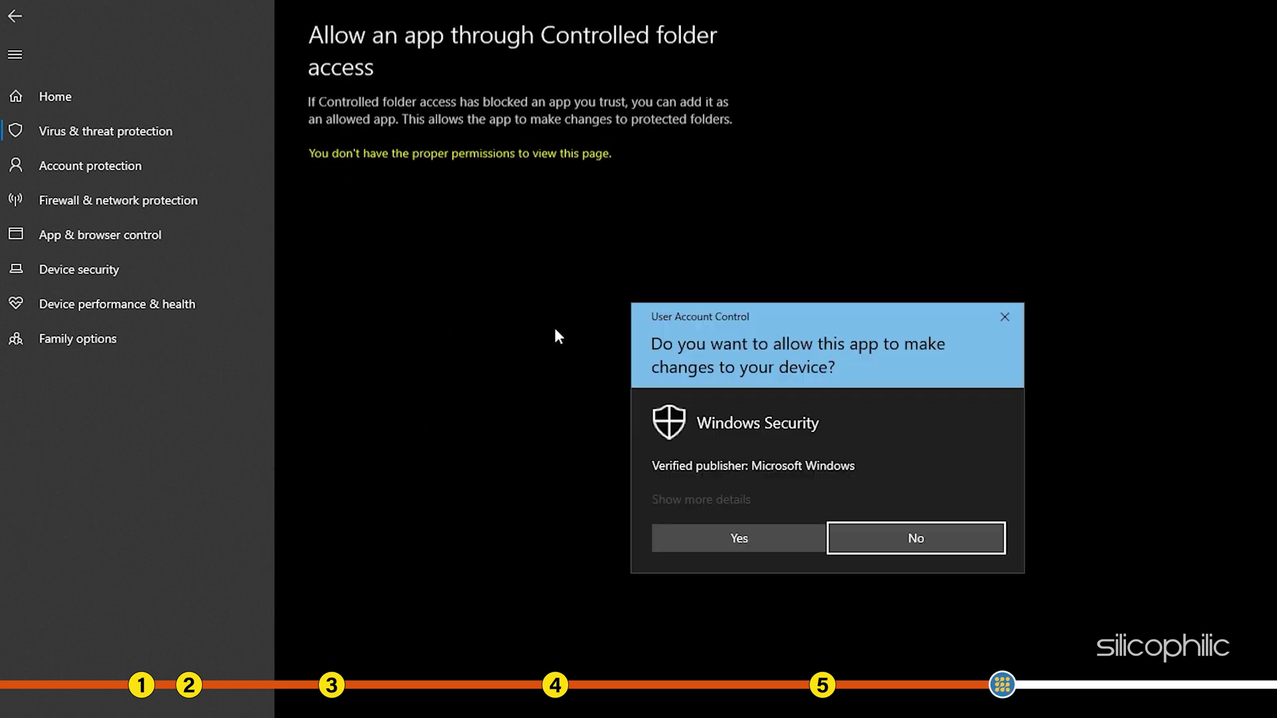
Add FIFA23 from C:\Program Files\EA Games\FIFA 23 as an allowed app
click(753, 534)
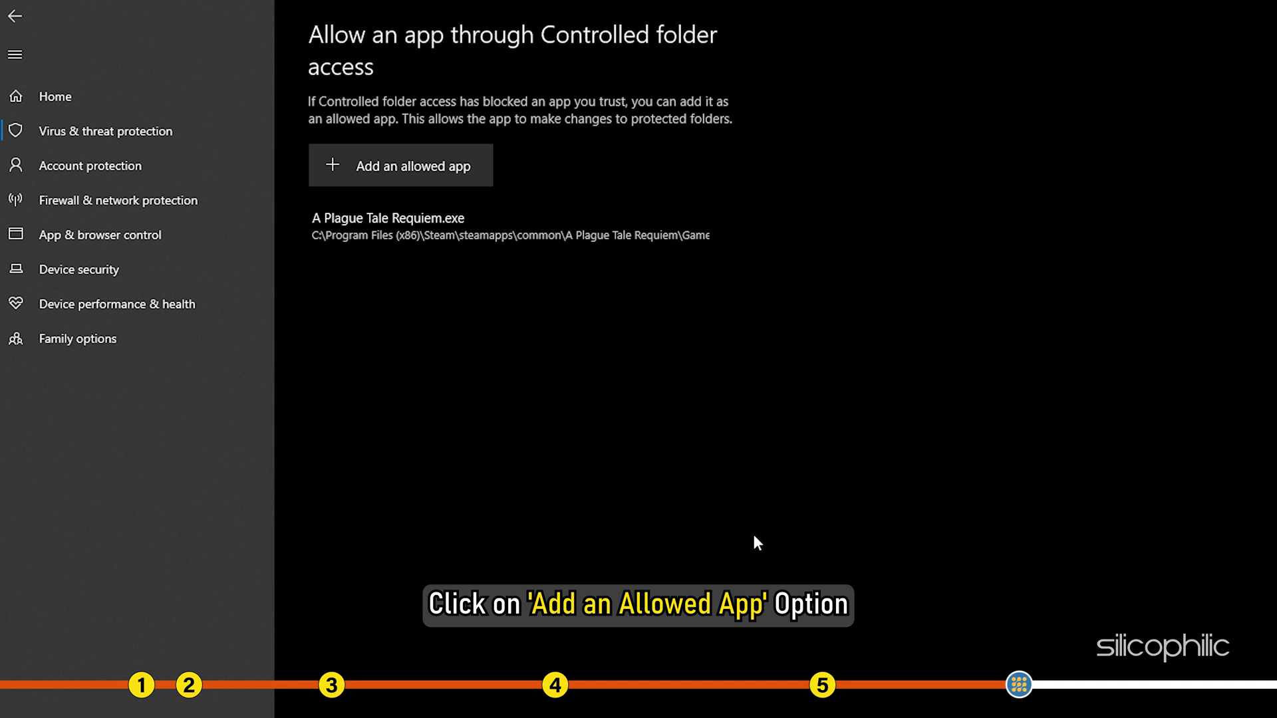
click(468, 174)
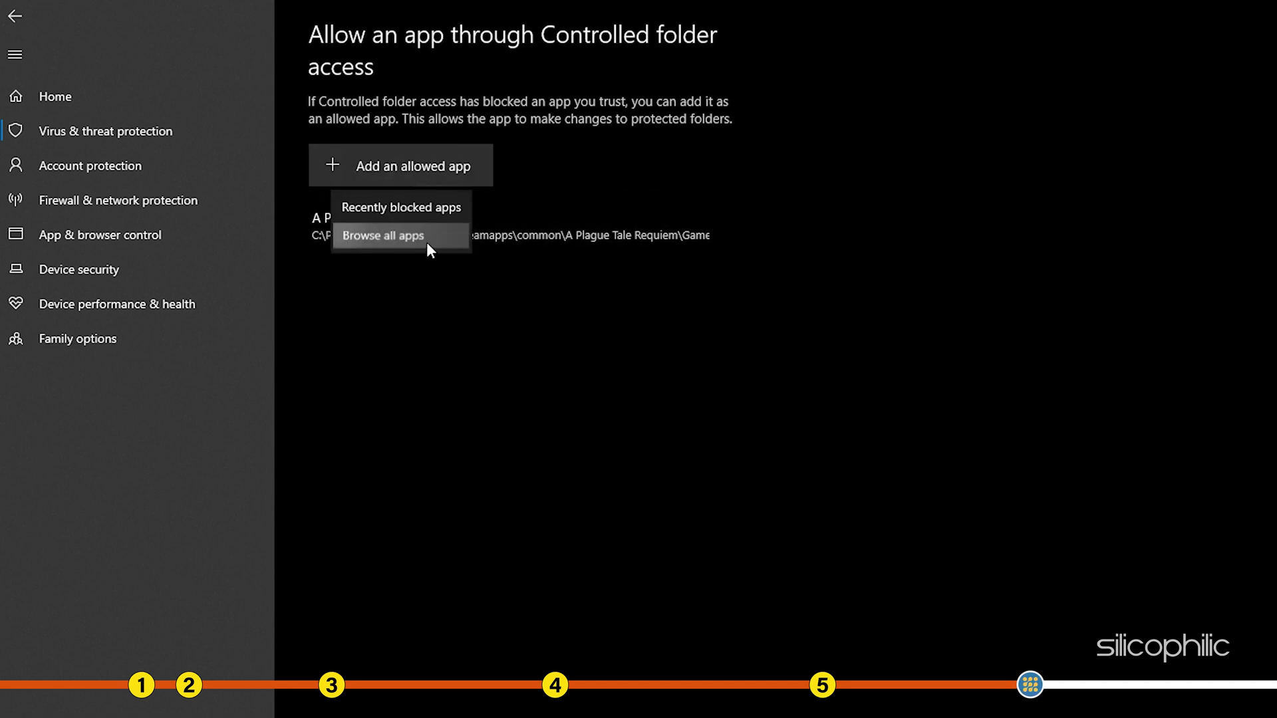
click(426, 243)
double_click(259, 290)
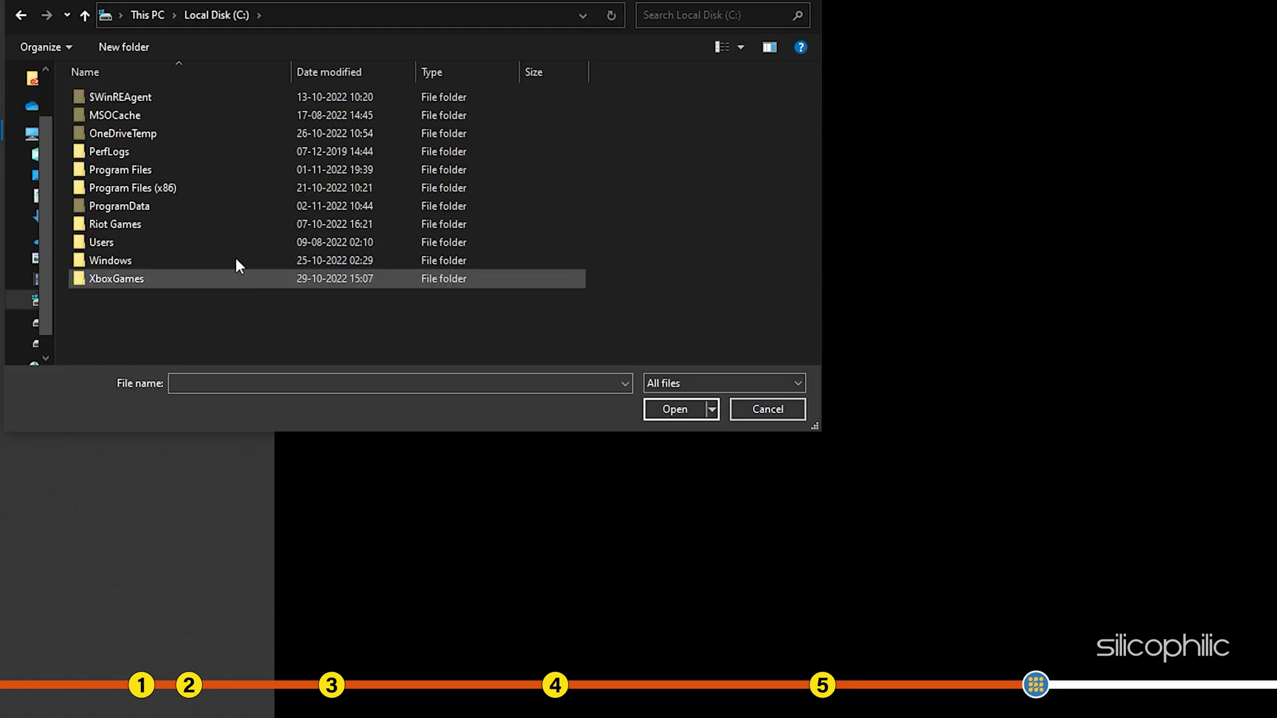
click(153, 169)
double_click(153, 168)
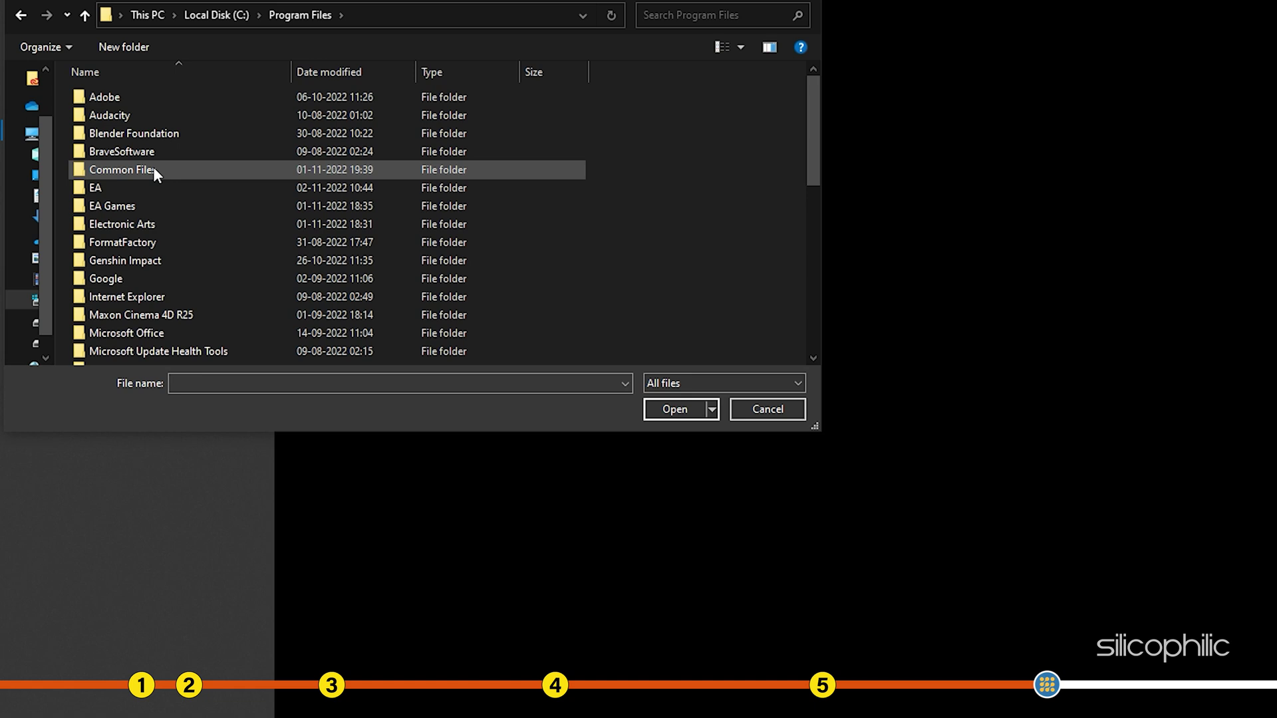
scroll(153, 169, down, 2)
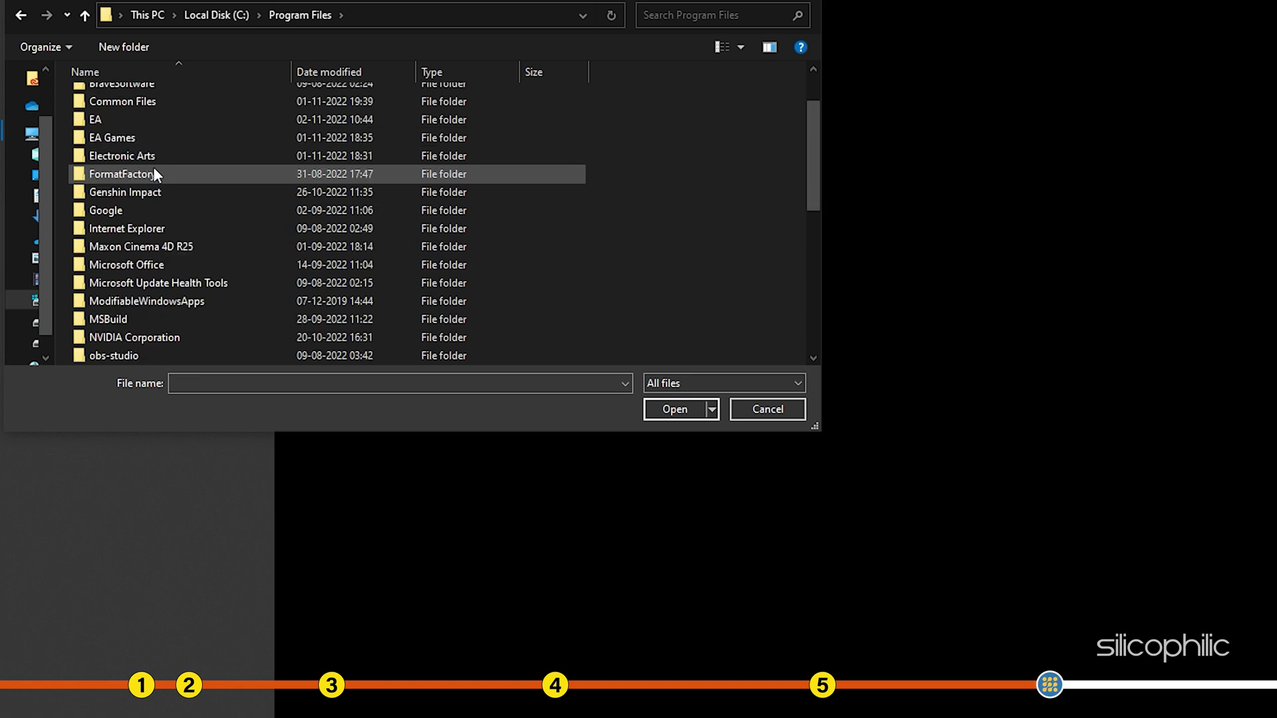
double_click(138, 137)
click(124, 97)
double_click(125, 97)
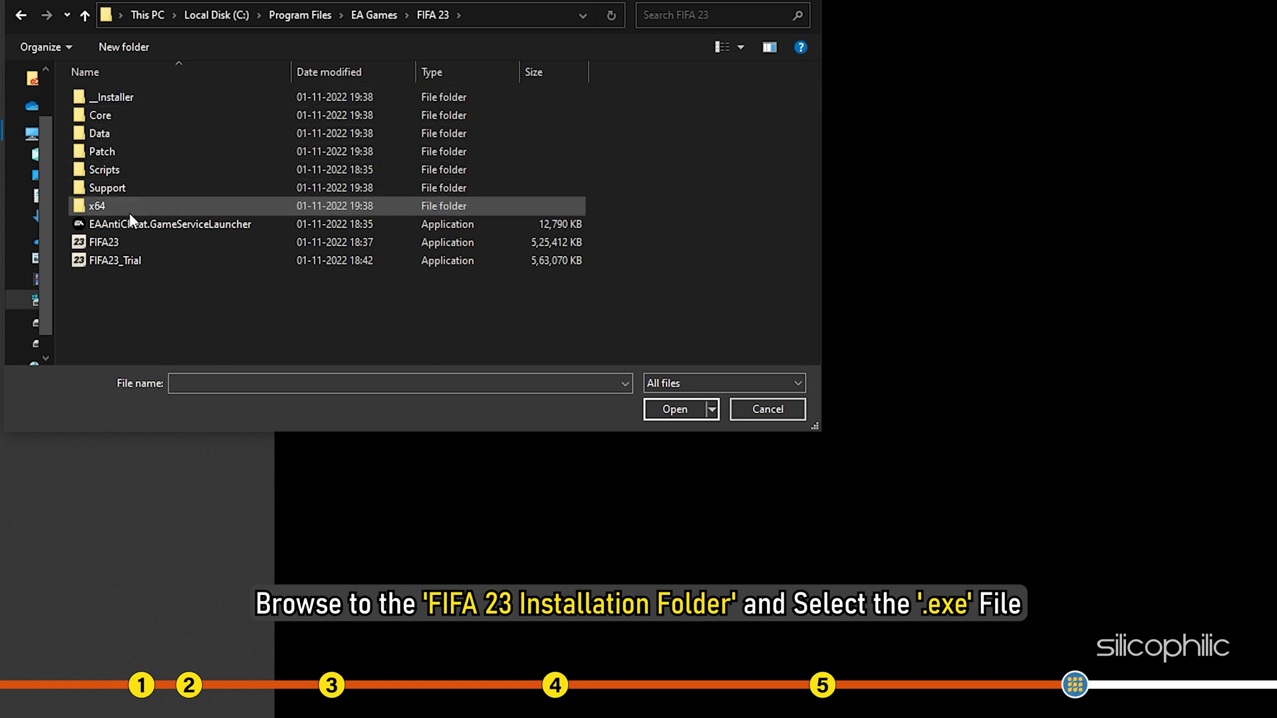
click(130, 243)
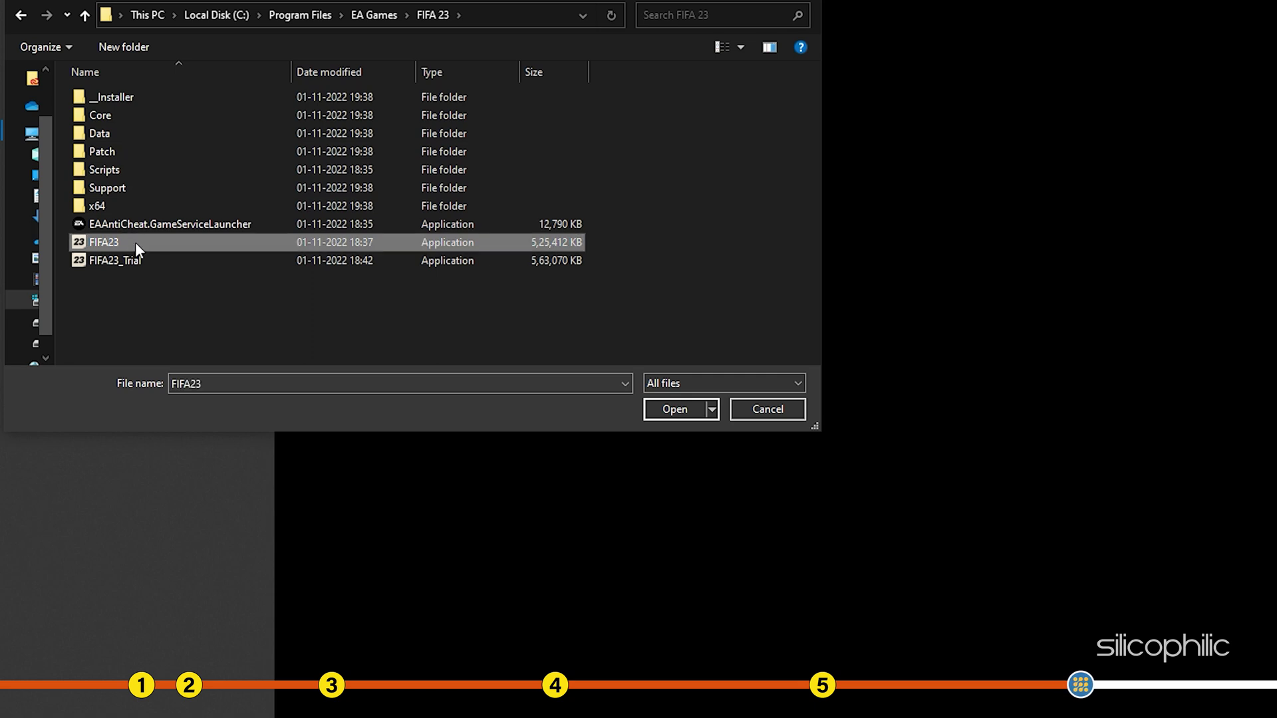
click(697, 409)
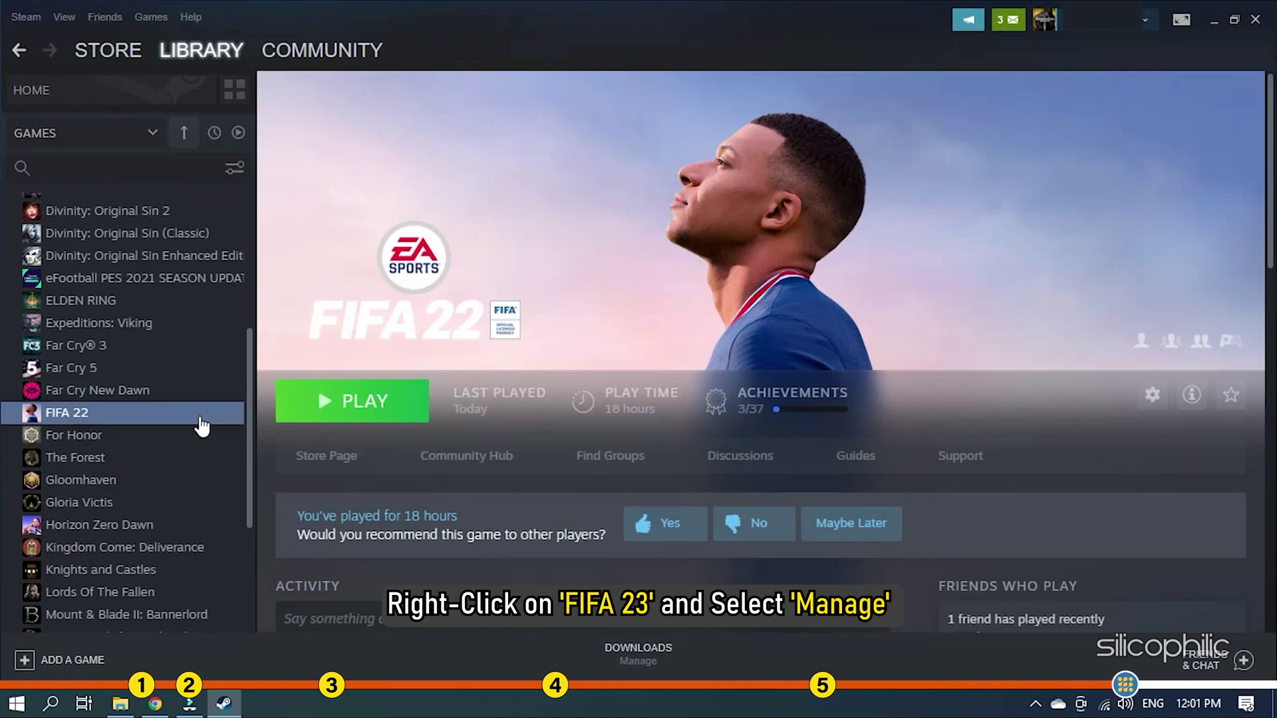
Use Manage > Browse local files on FIFA 22 in the Steam library
right_click(201, 415)
mouse_move(260, 509)
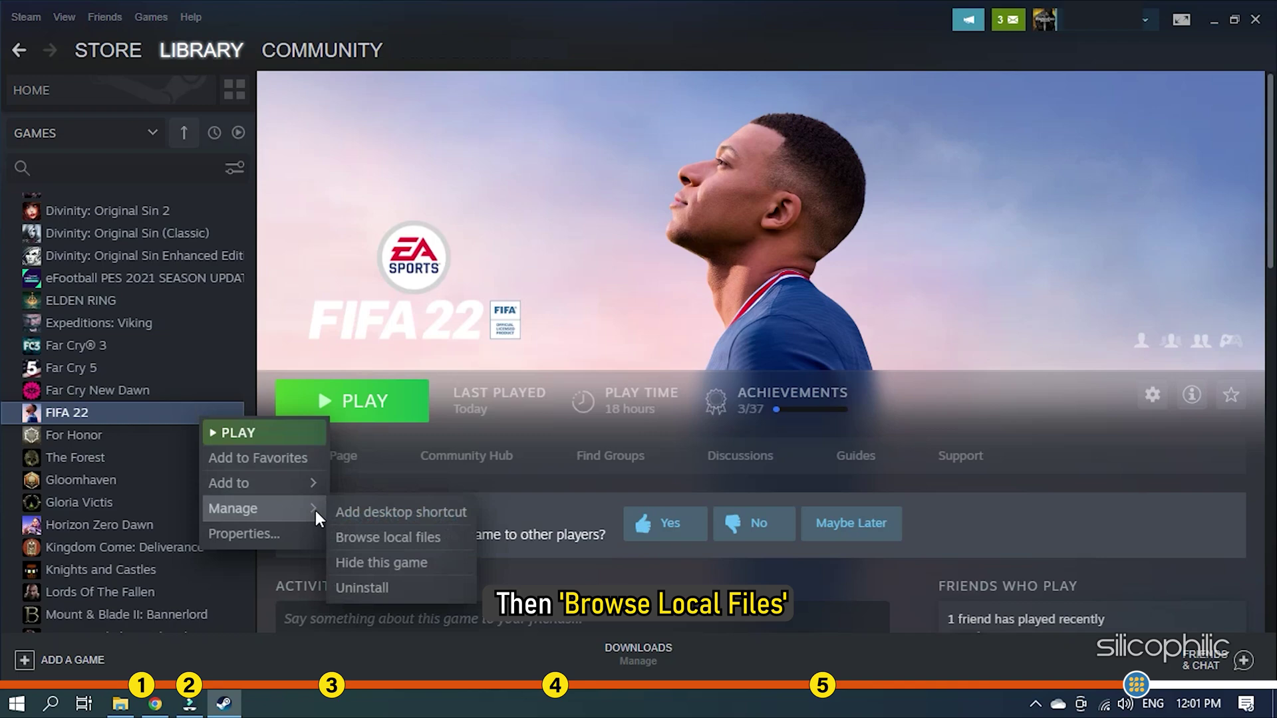
click(462, 544)
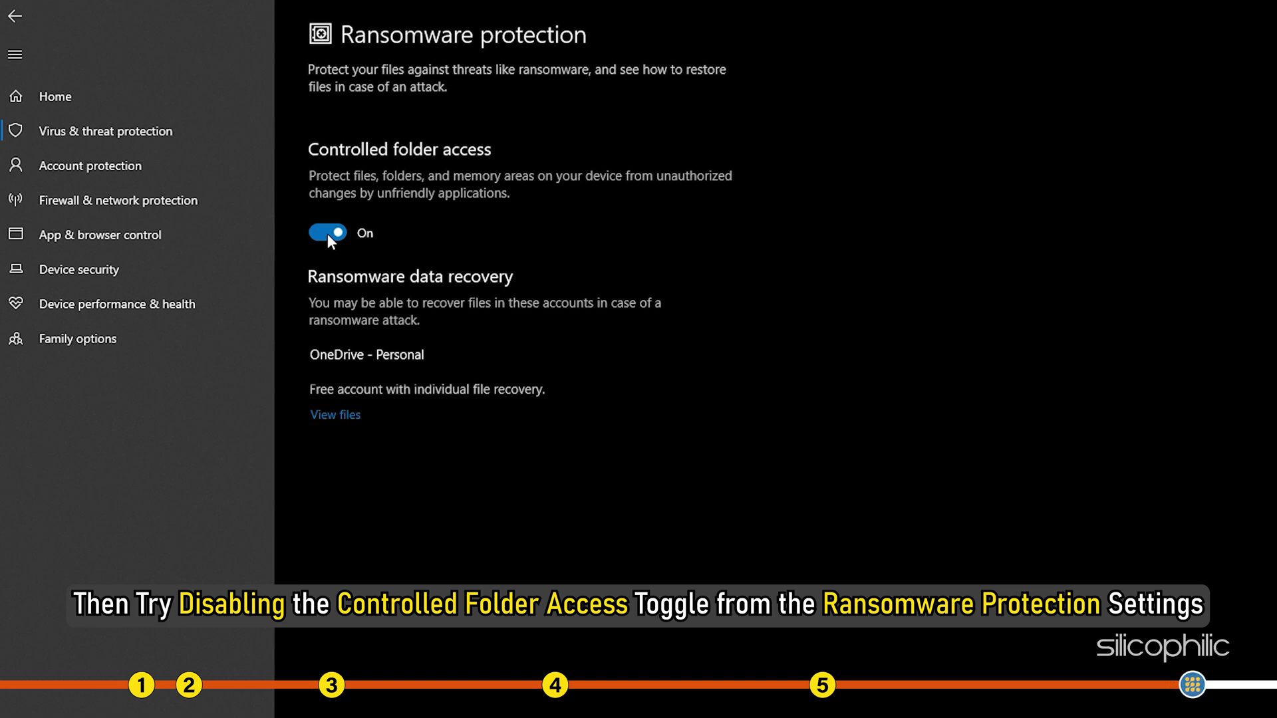
Set the Controlled folder access toggle to Off on the Ransomware protection page
click(328, 233)
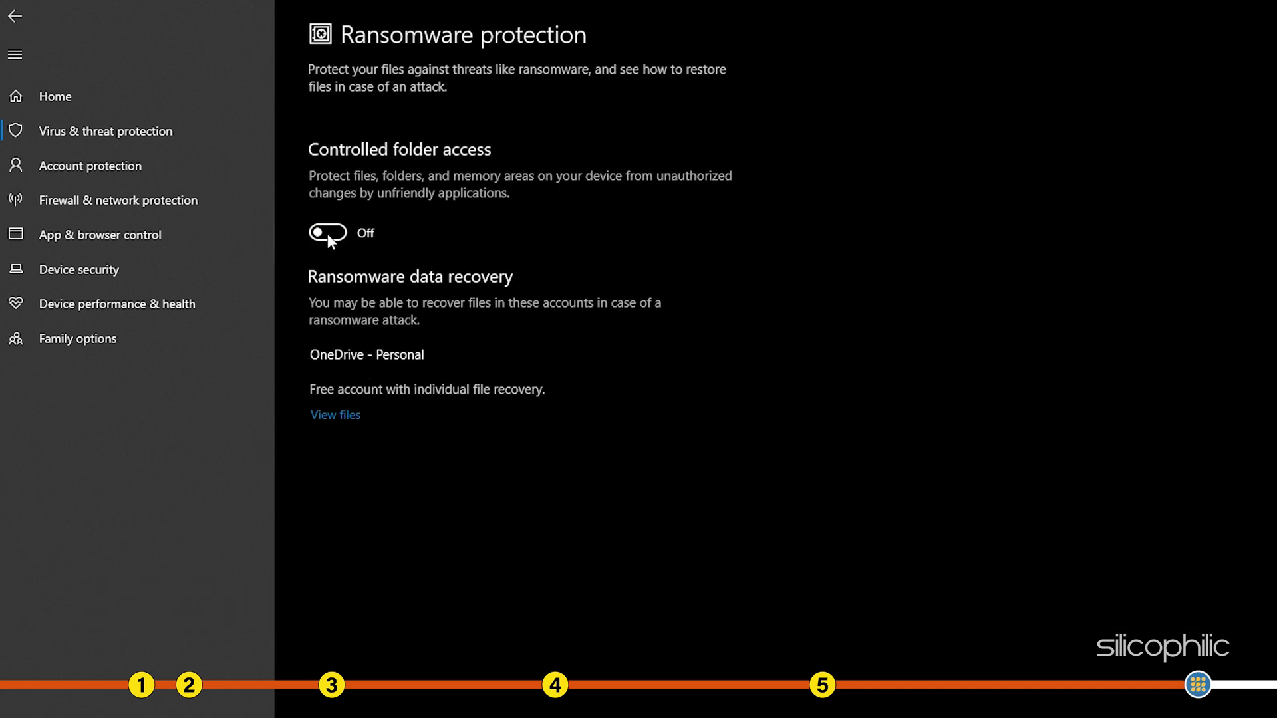